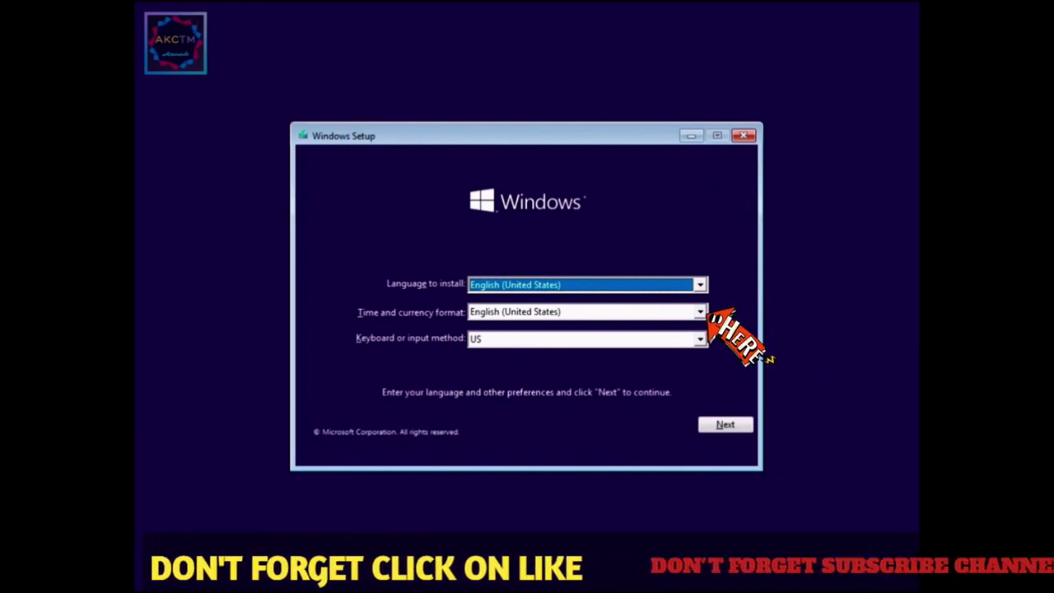
Set the time and currency format to English (India) and continue past the language preferences.
key("Tab")
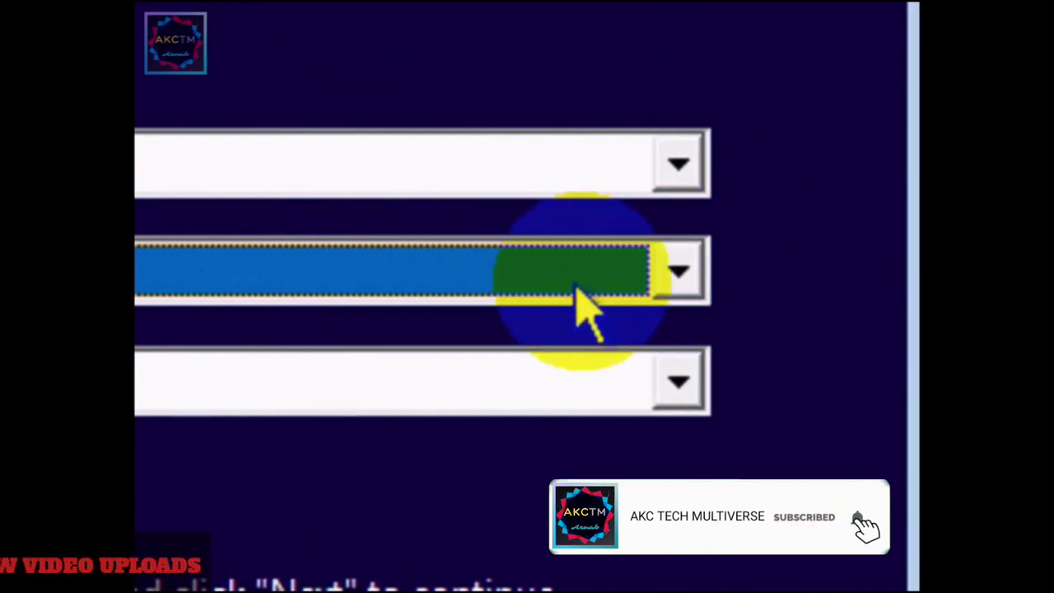
left_click(684, 275)
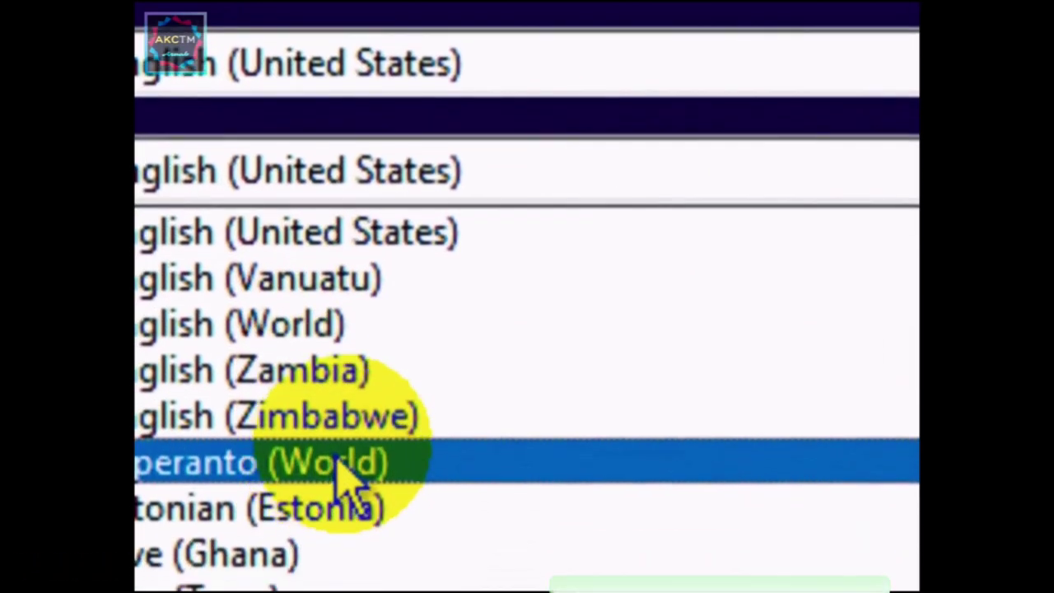
scroll(725, 418, "up", 7)
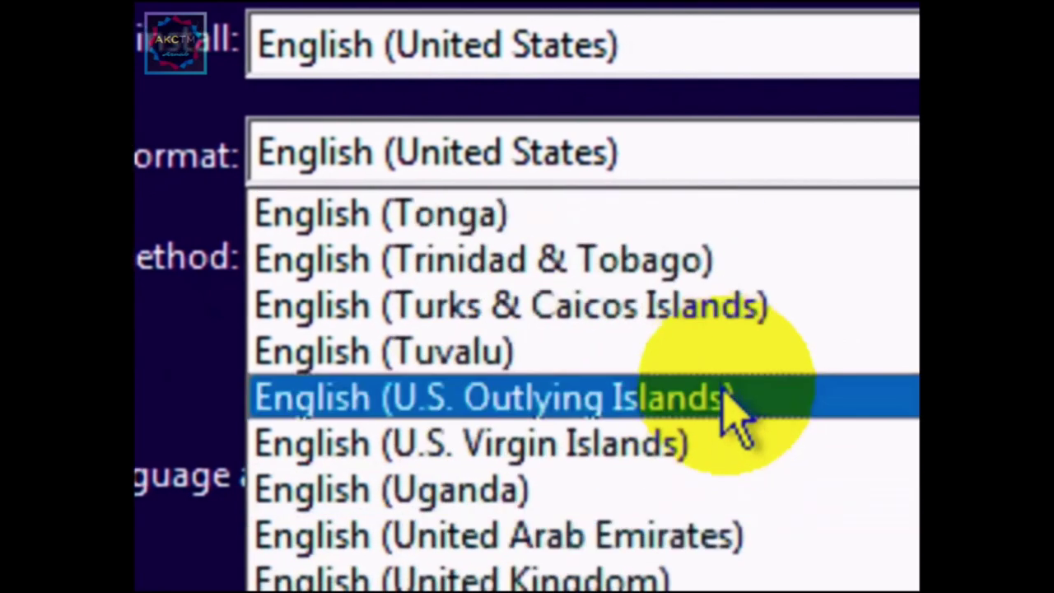
scroll(725, 383, "up", 4)
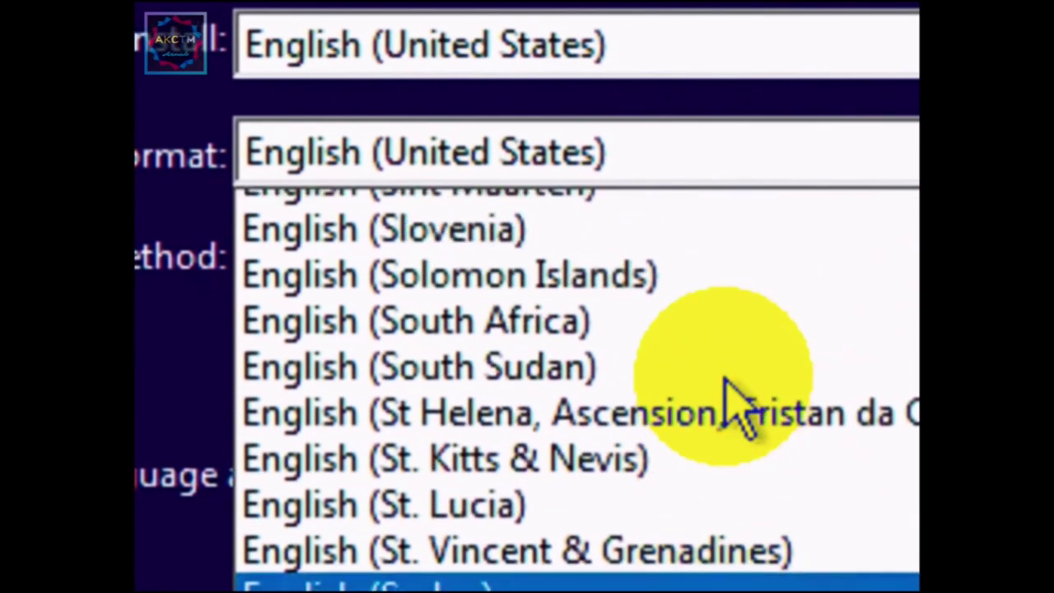
scroll(726, 382, "up", 3)
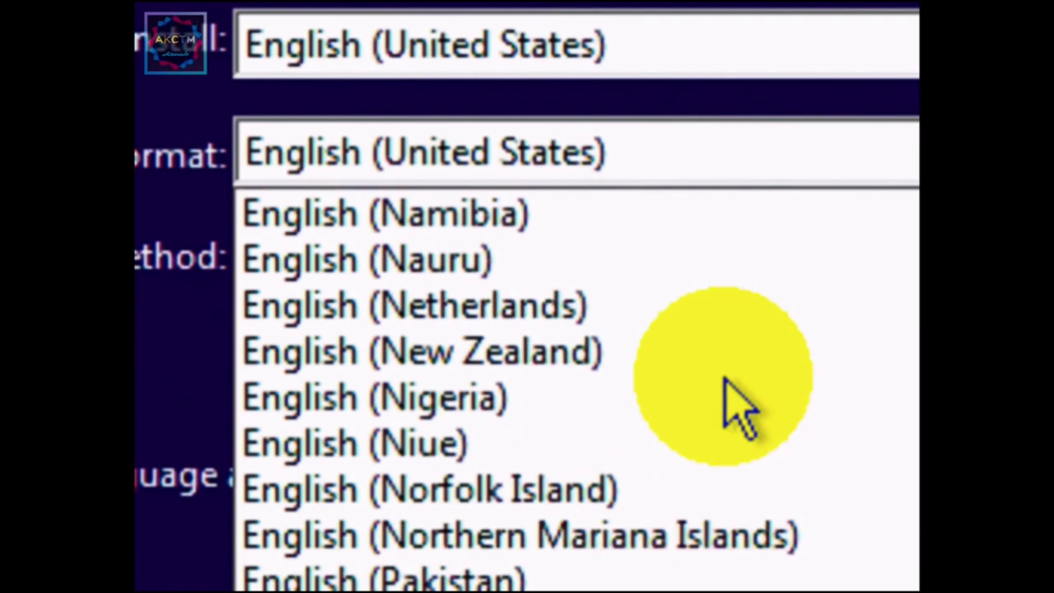
scroll(725, 381, "up", 5)
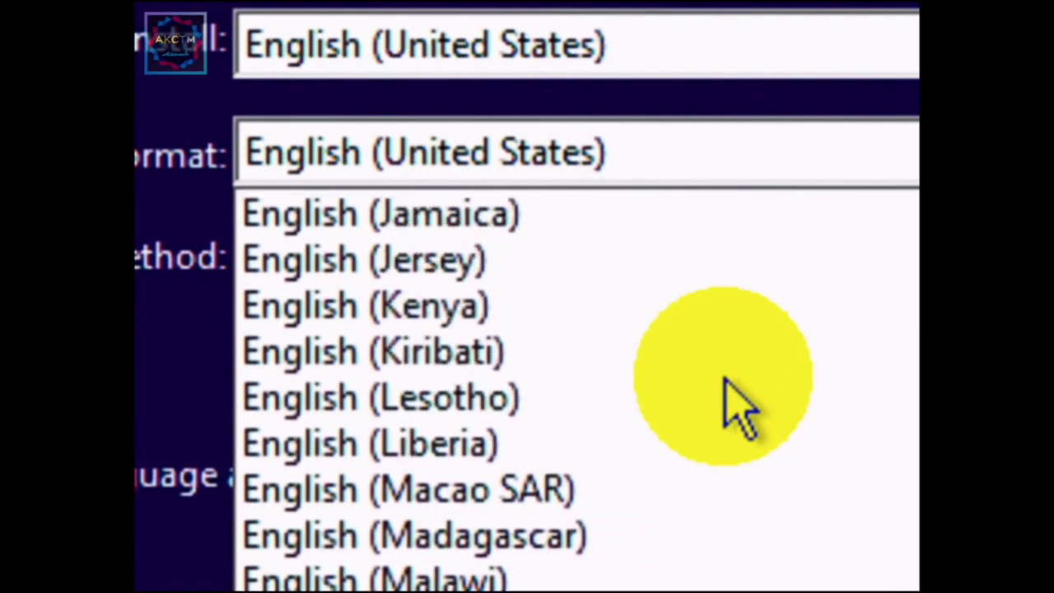
scroll(741, 408, "up", 3)
scroll(741, 408, "down", 1)
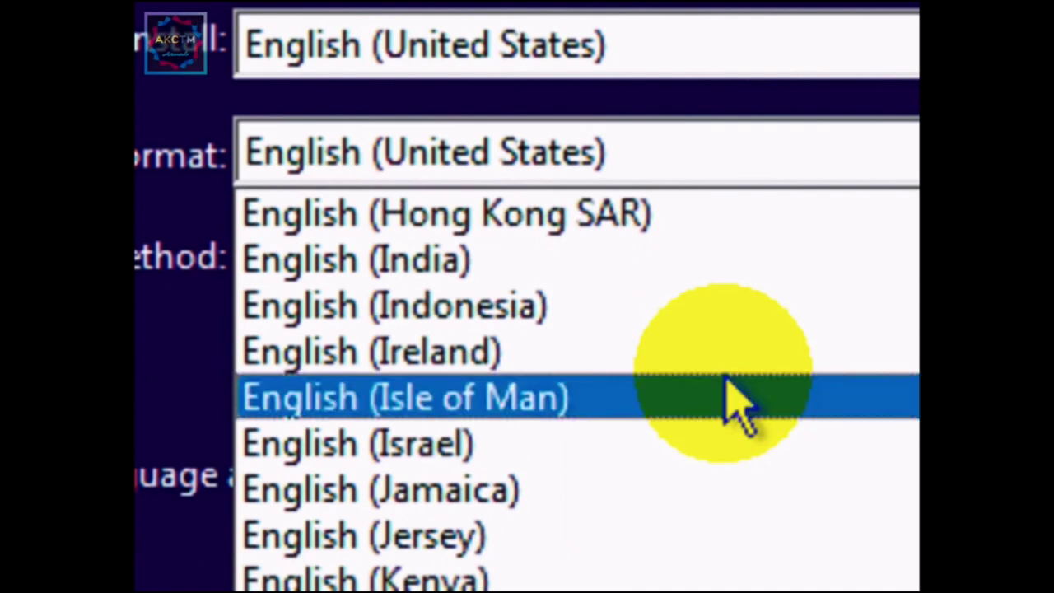
left_click(632, 258)
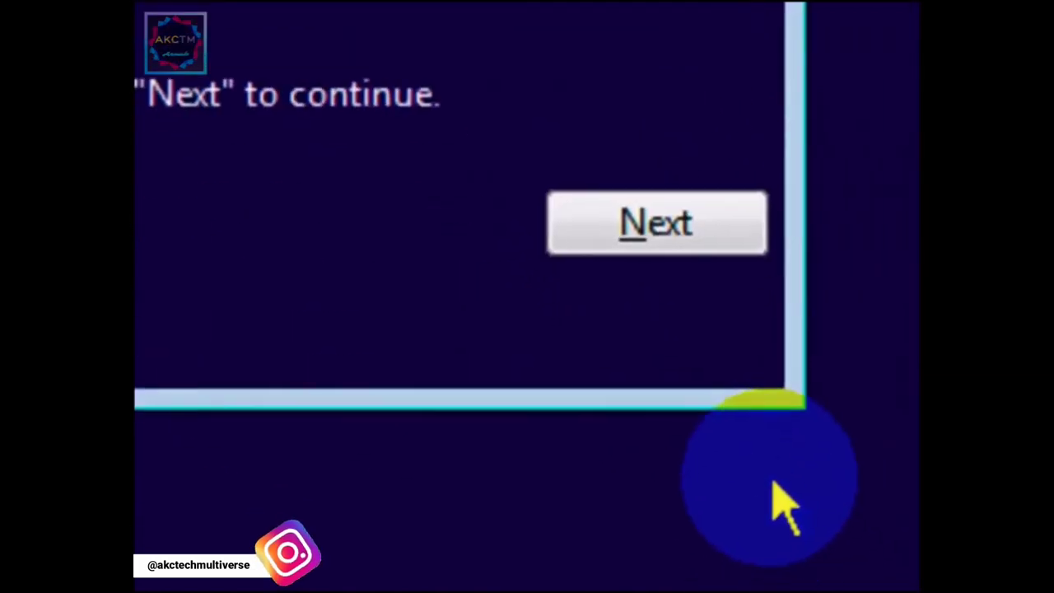
left_click(666, 207)
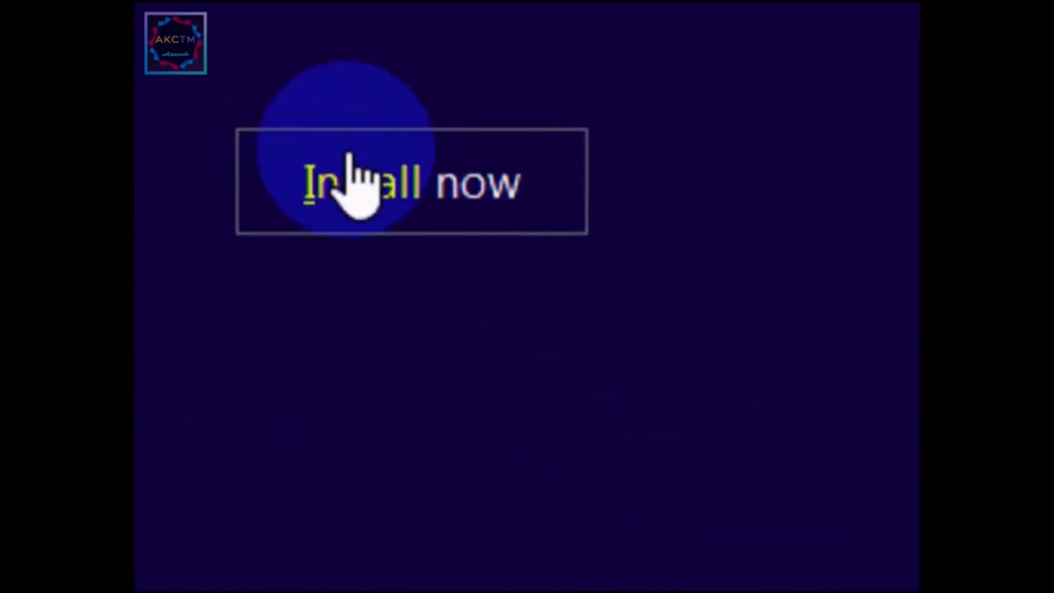
Start the Windows installation without a product key and choose Windows 10 Pro as the edition.
left_click(473, 181)
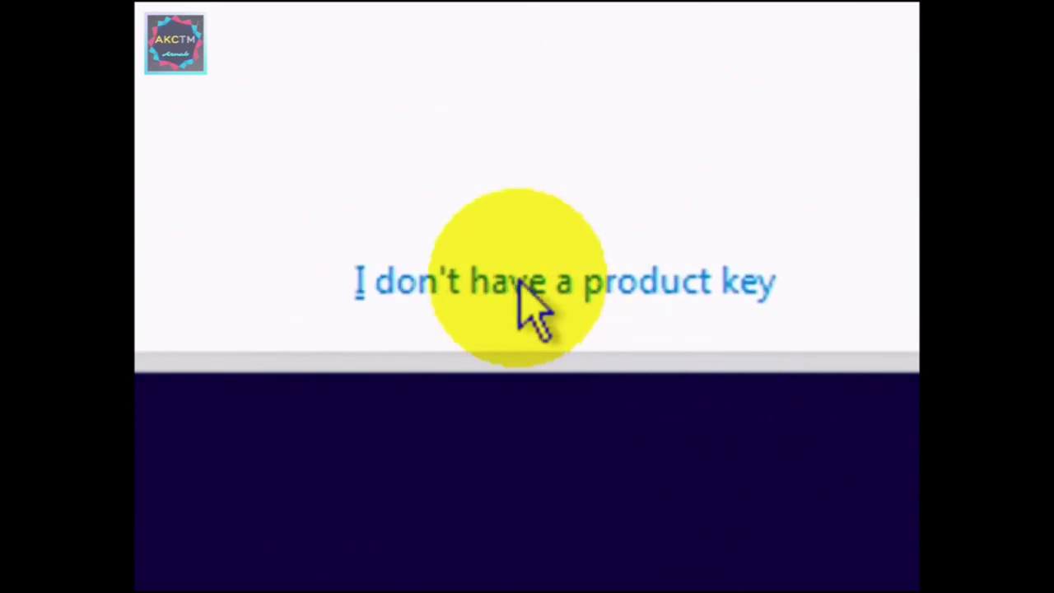
left_click(577, 282)
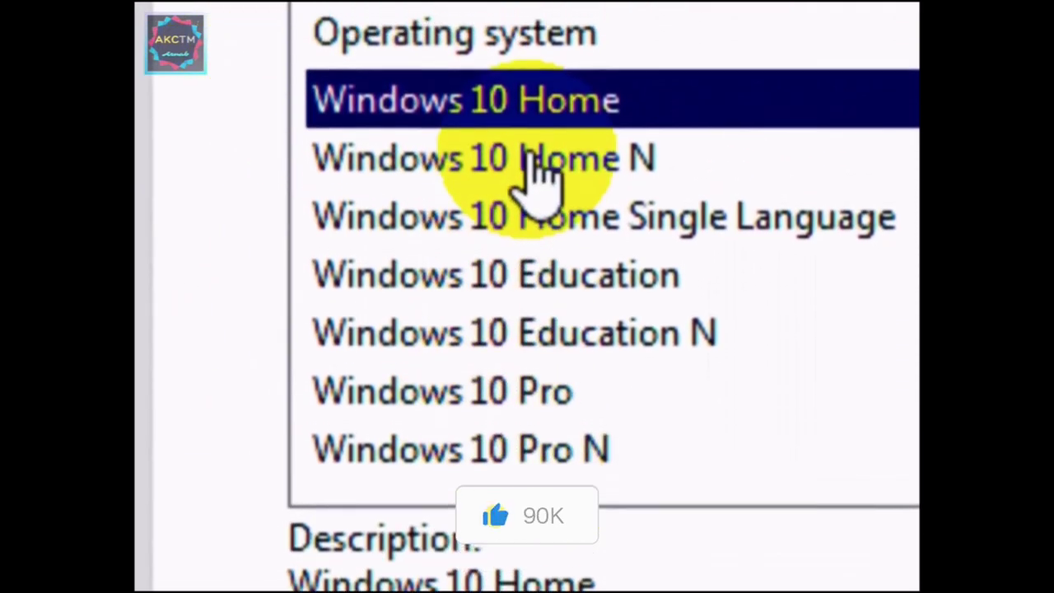
left_click(461, 394)
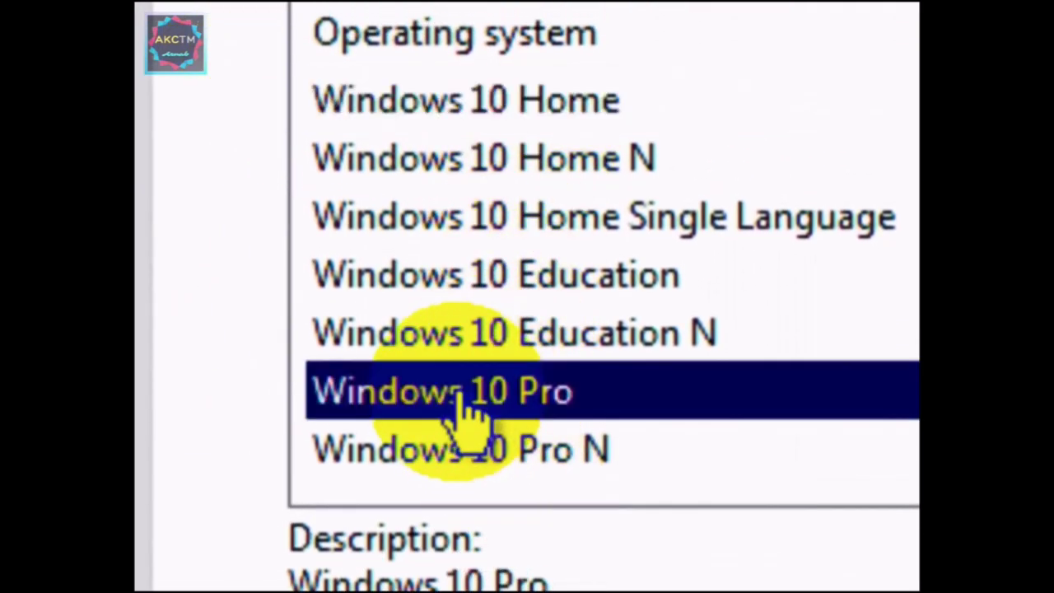
left_click(486, 447)
left_click(437, 387)
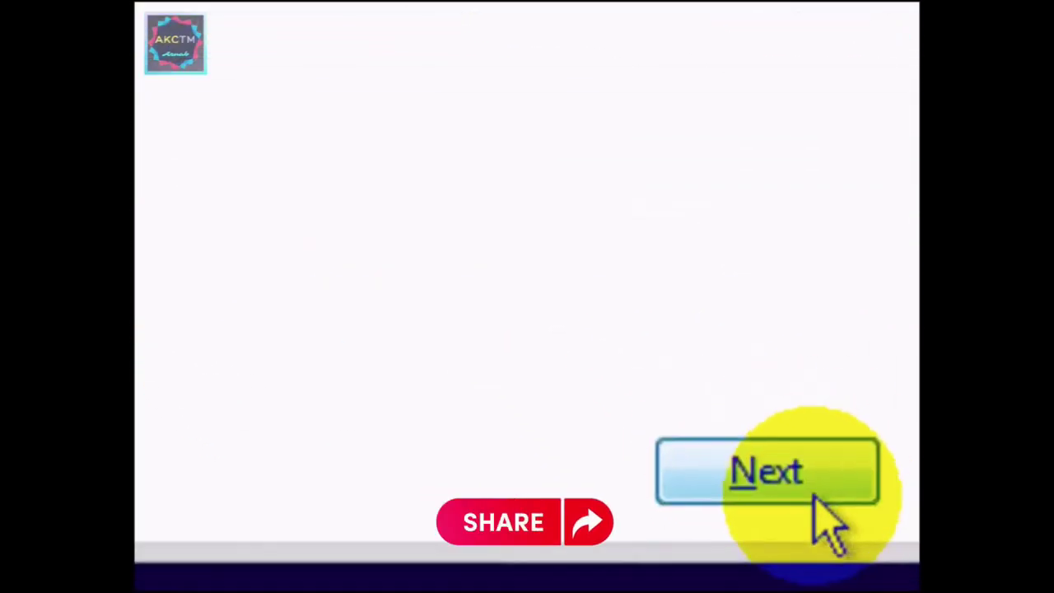
left_click(669, 401)
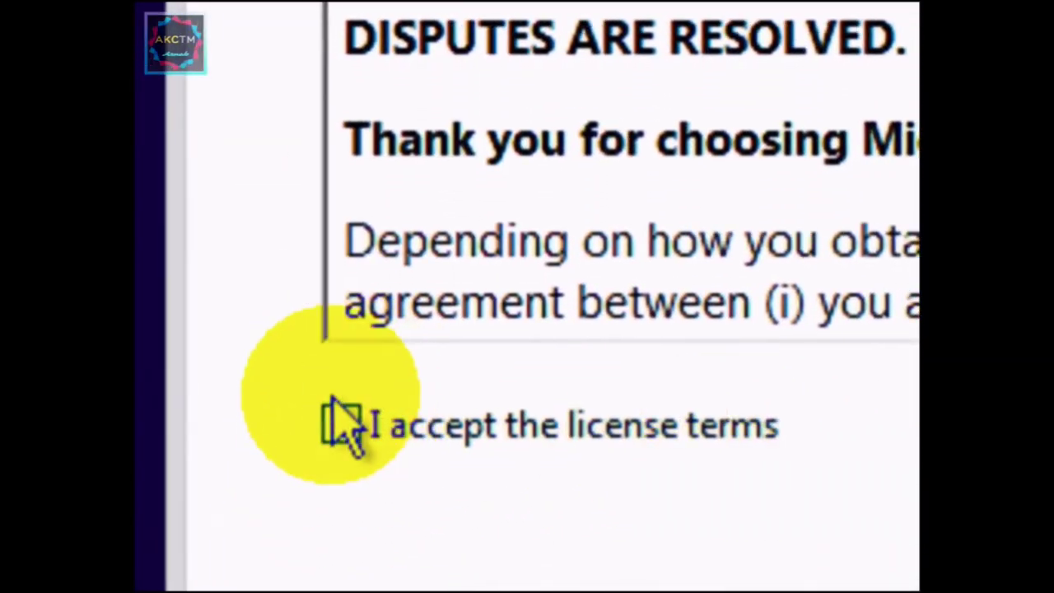
Accept the license terms and choose the custom, Windows-only installation type.
left_click(326, 424)
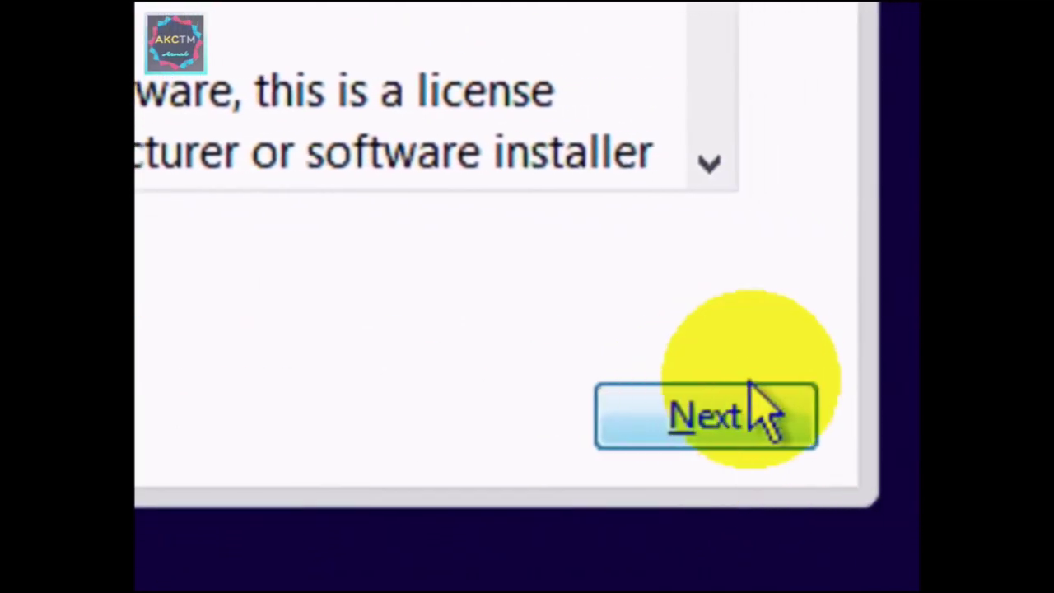
left_click(868, 424)
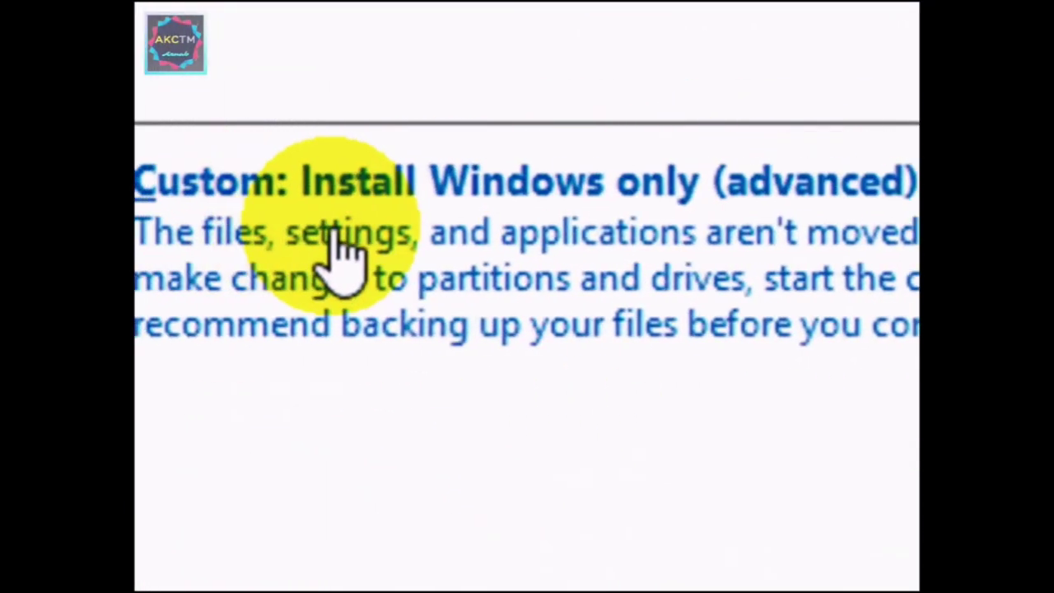
left_click(569, 325)
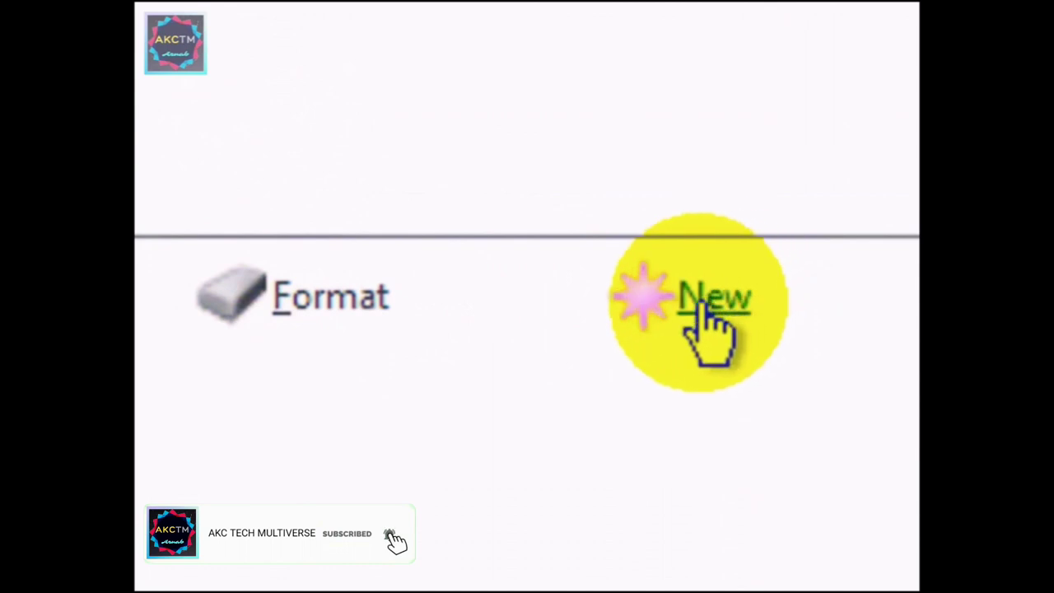
Create a new 61440 MB partition on Drive 0 and allow Windows to add its system partitions.
left_click(726, 288)
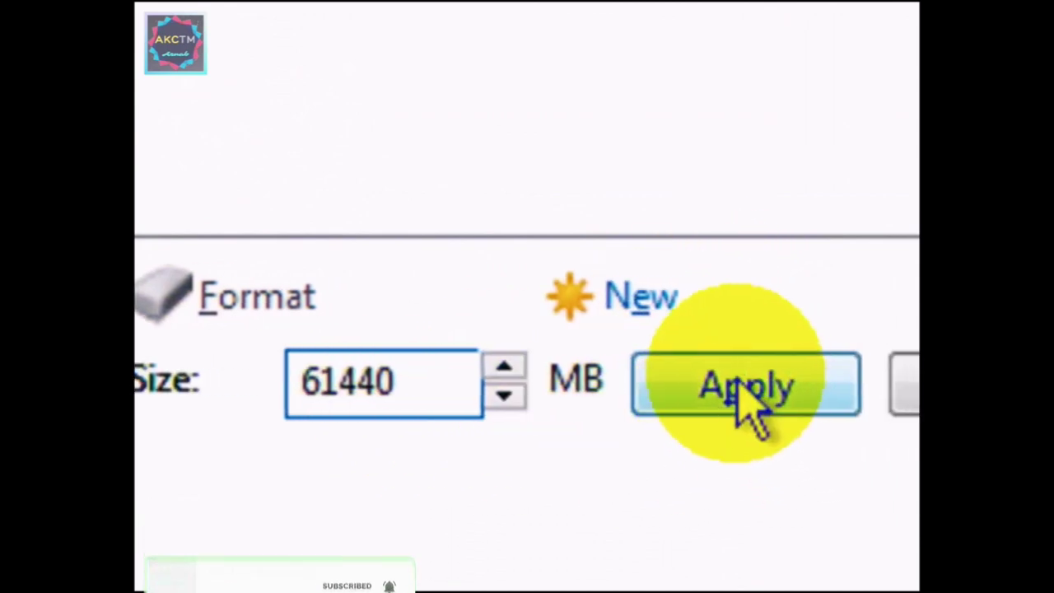
left_click(823, 402)
left_click(577, 389)
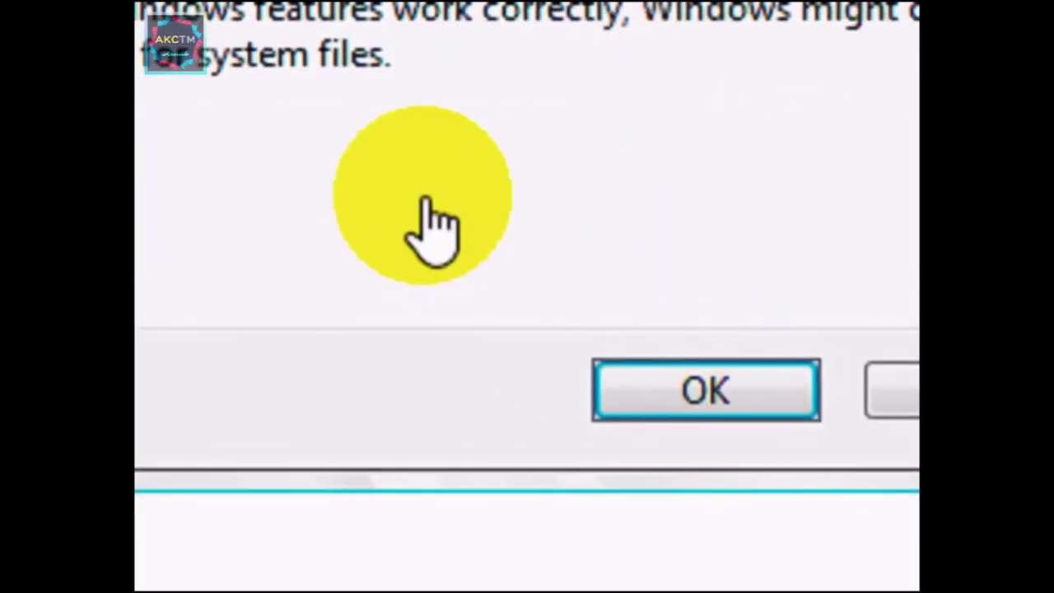
left_click(698, 356)
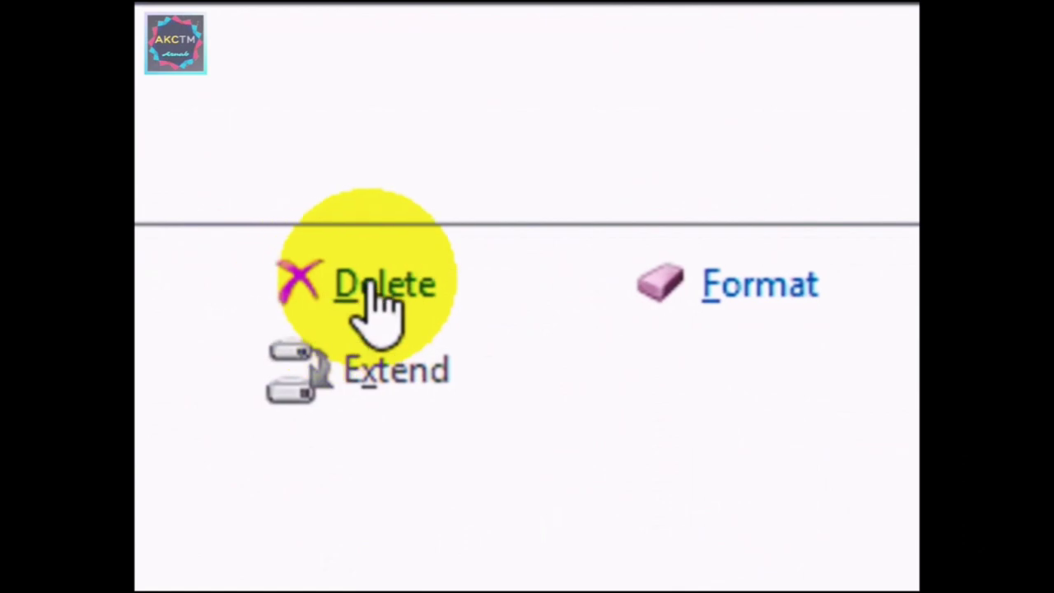
Delete every partition on Drive 0, including Partition 2 and Partition 1, confirming the data loss each time.
left_click(387, 275)
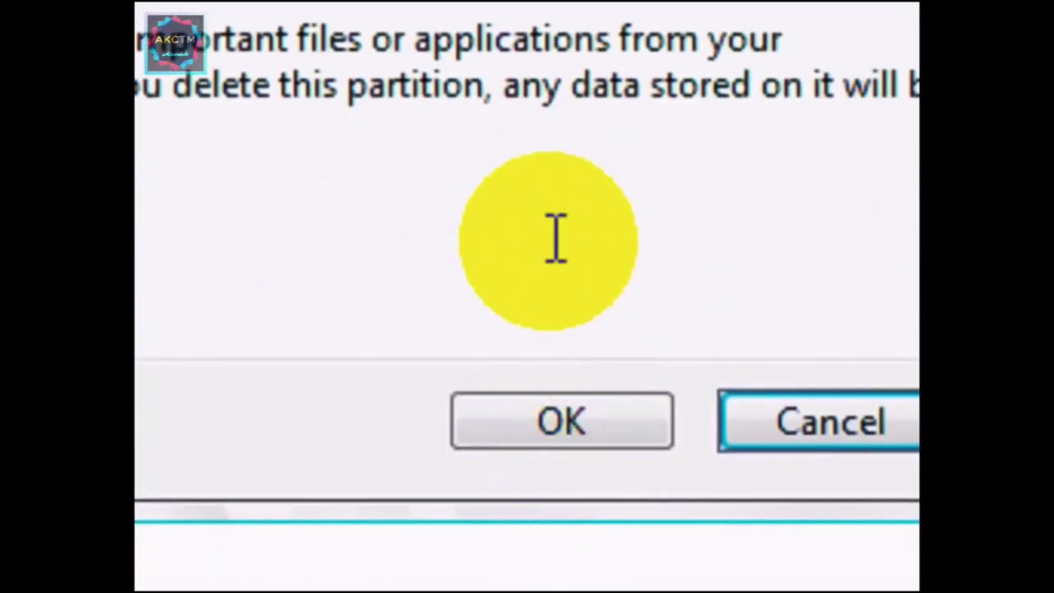
left_click(579, 424)
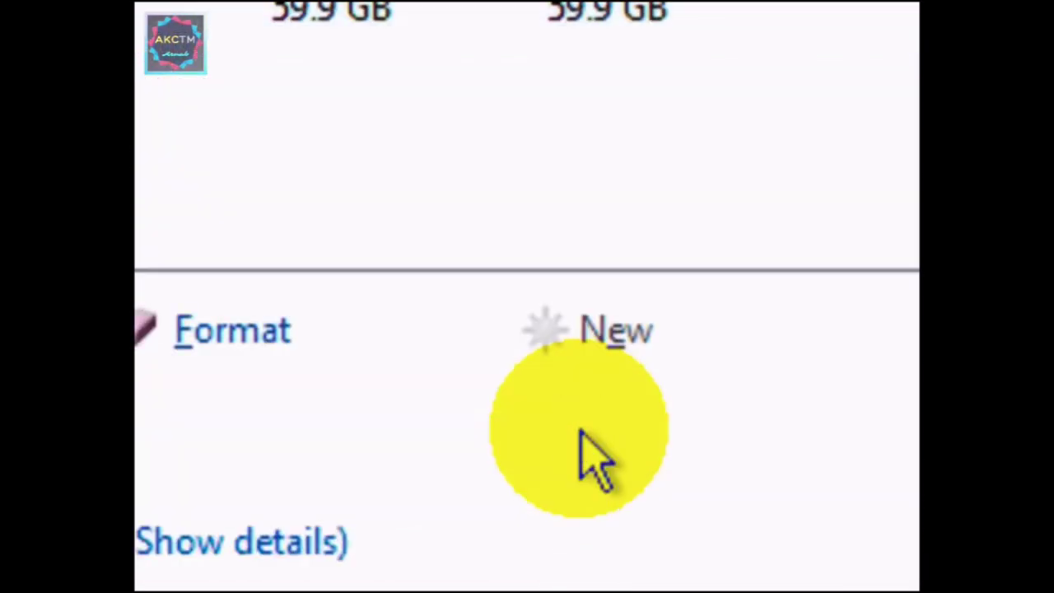
left_click(330, 176)
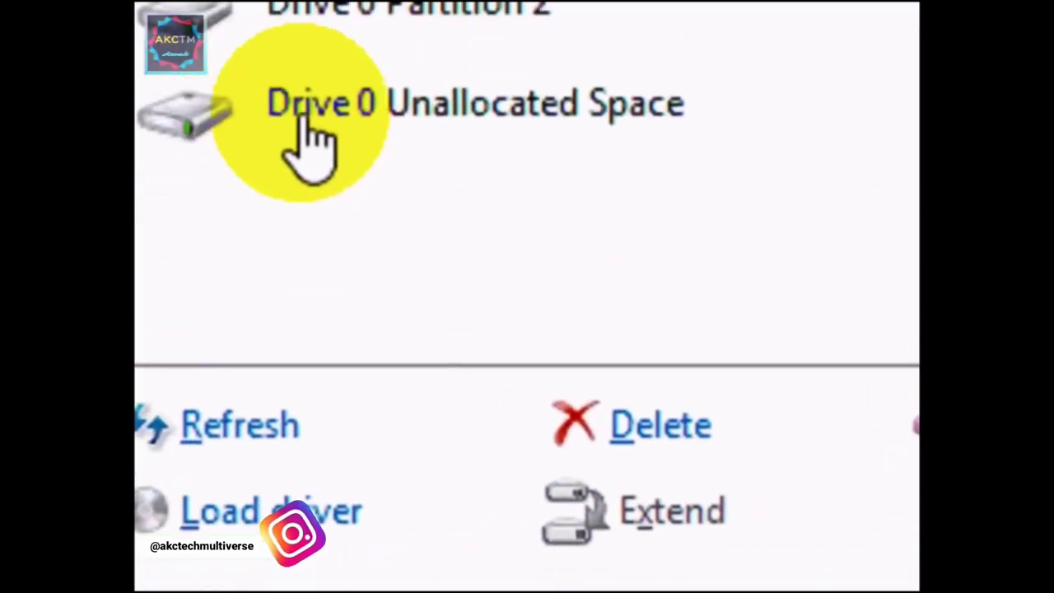
left_click(539, 156)
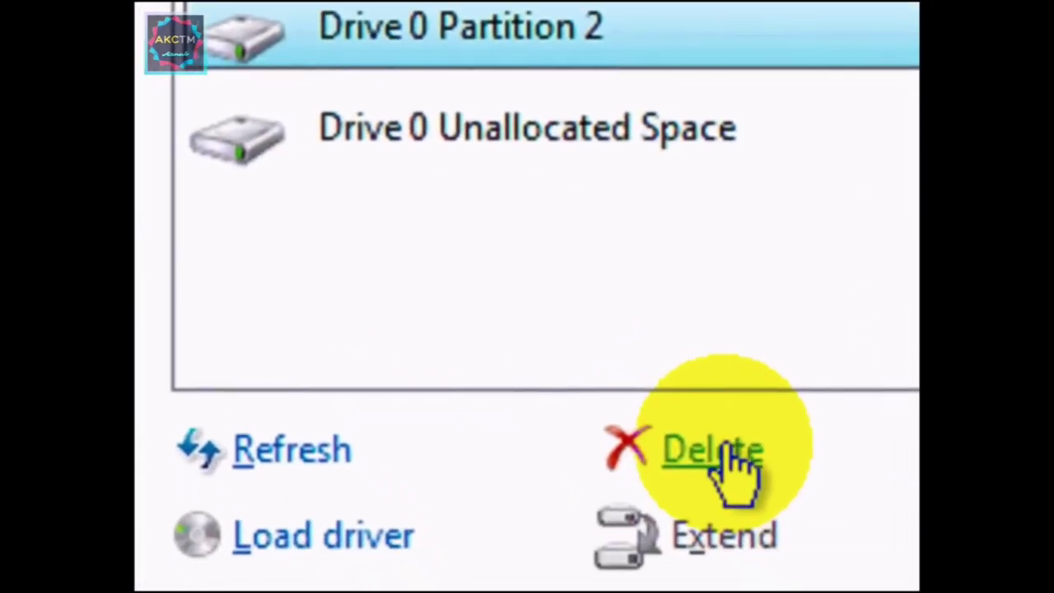
left_click(713, 450)
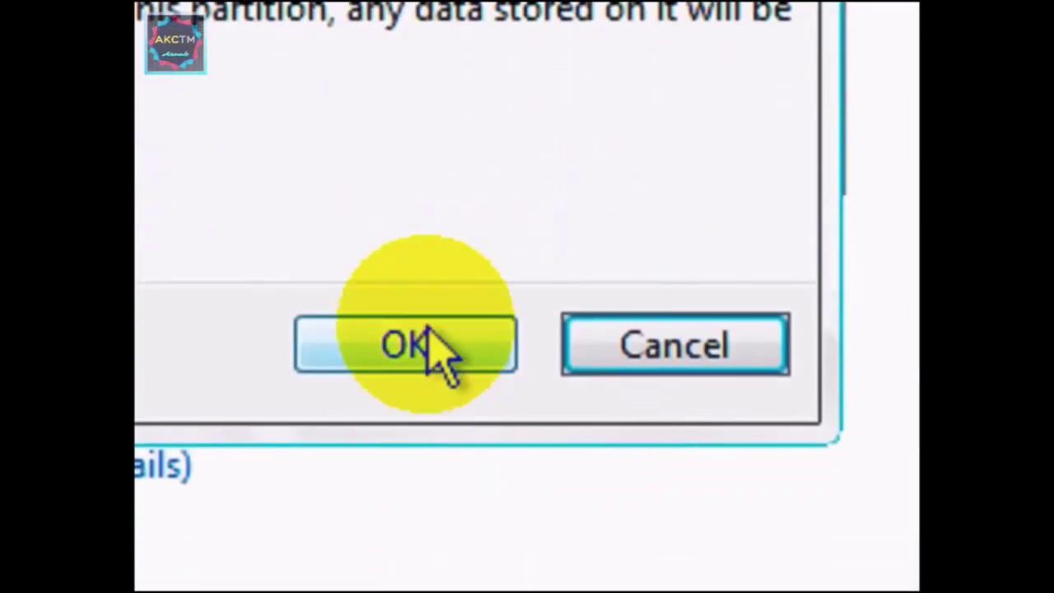
left_click(430, 330)
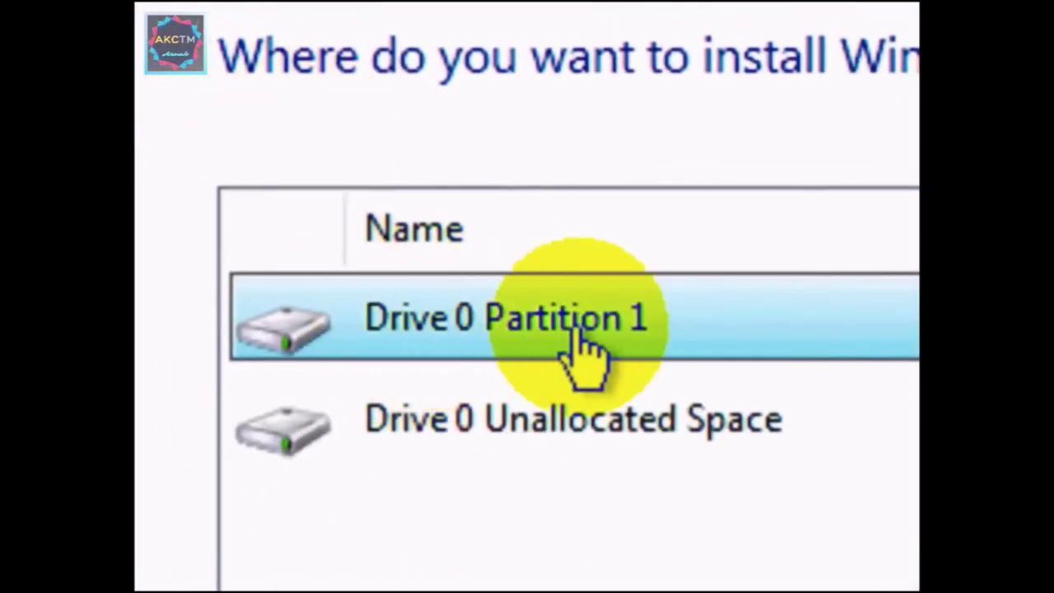
left_click(725, 453)
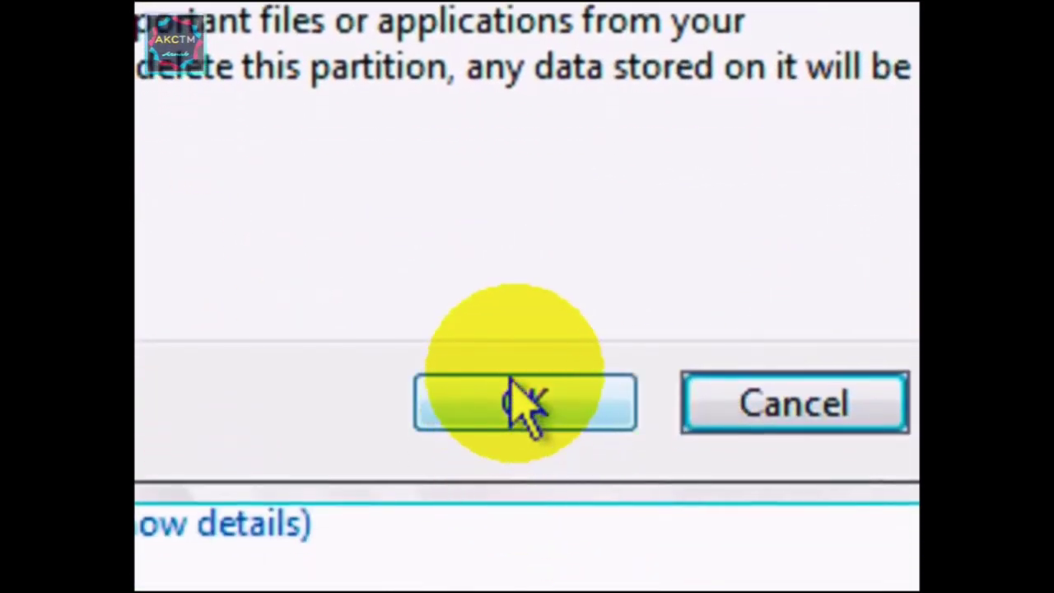
left_click(513, 389)
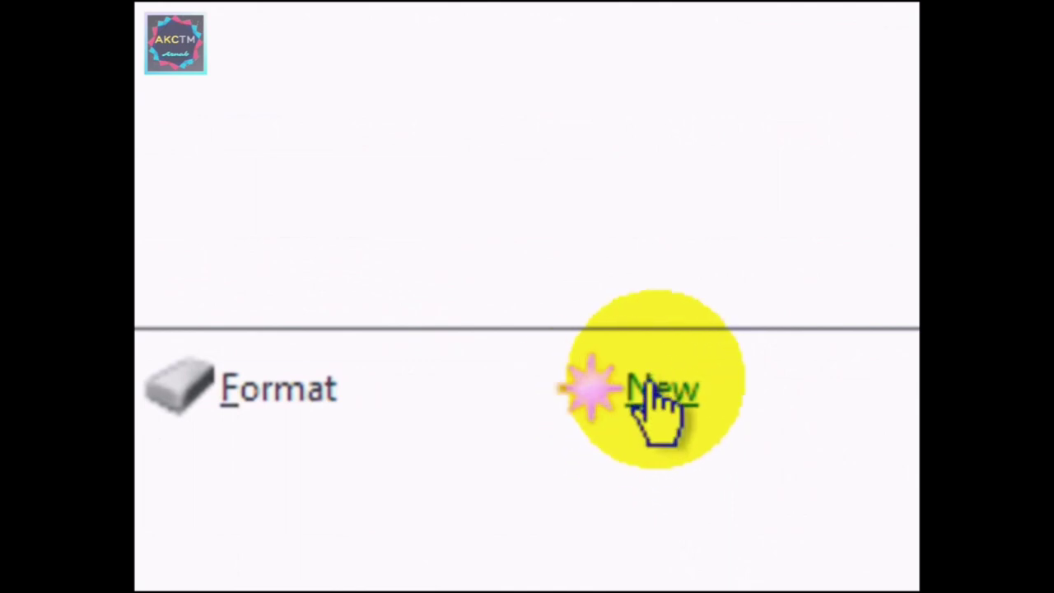
Create a 61439 MB partition from the unallocated space, allow the additional system partitions, and start installing Windows.
left_click(647, 412)
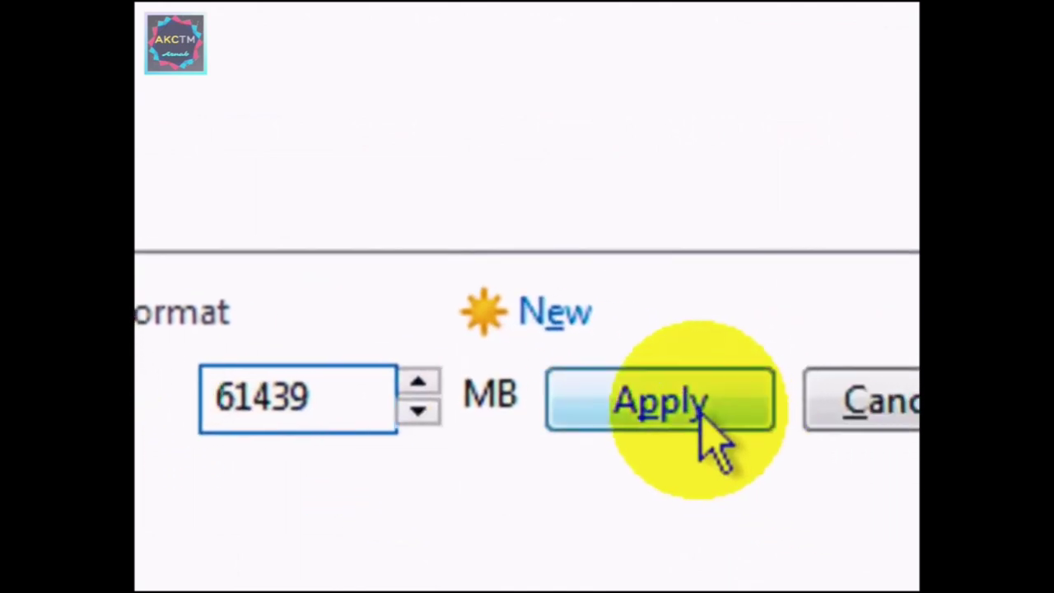
left_click(701, 417)
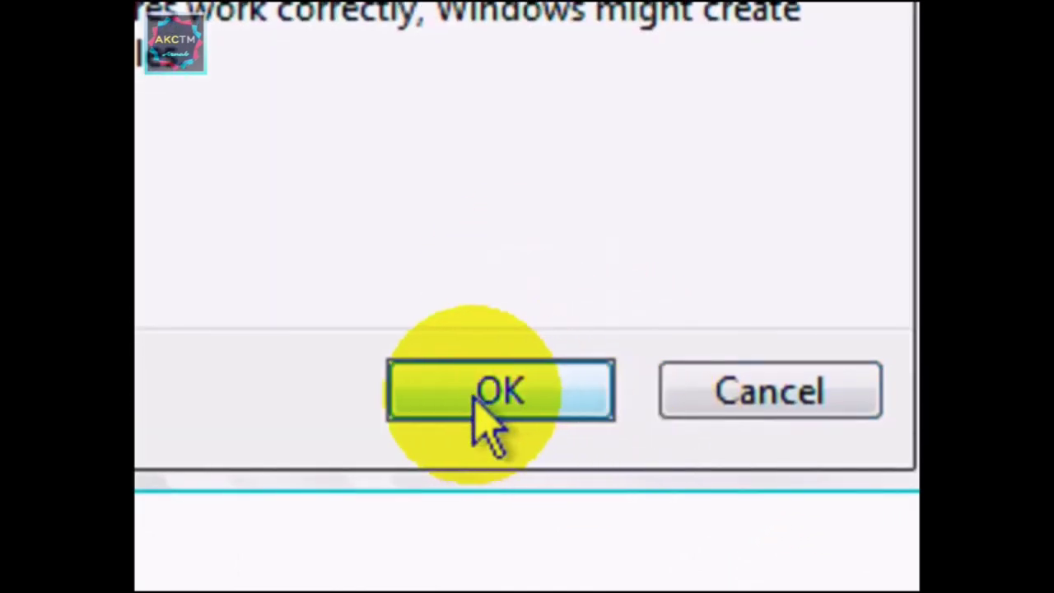
left_click(494, 422)
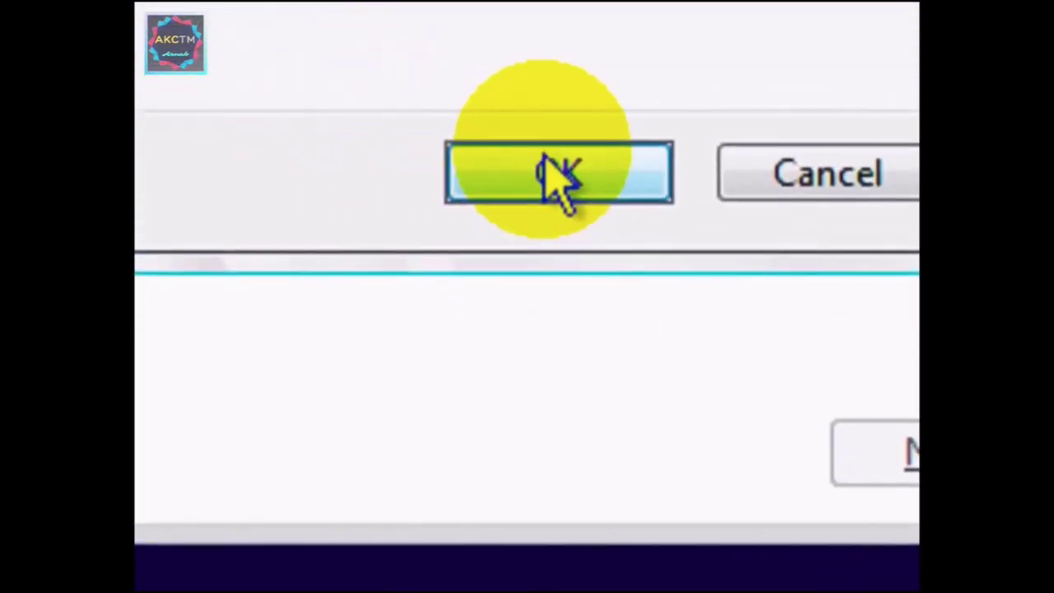
left_click(560, 175)
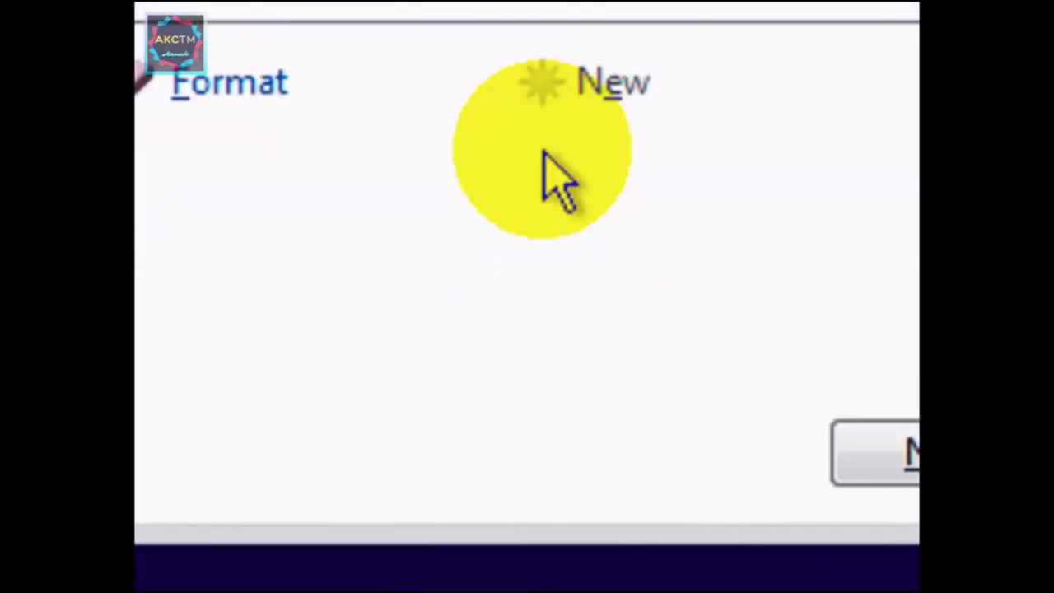
left_click(906, 445)
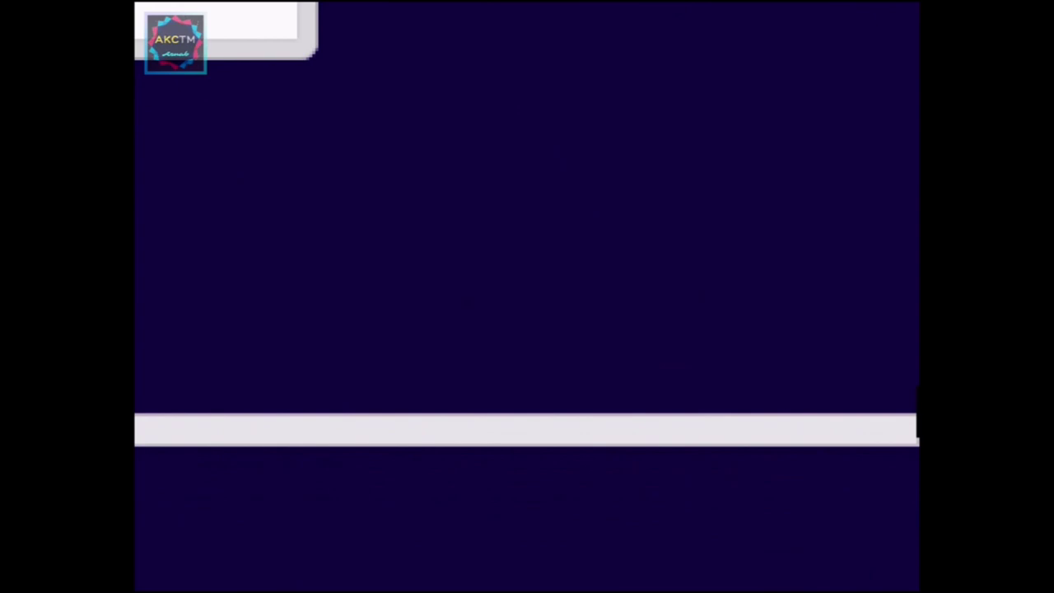
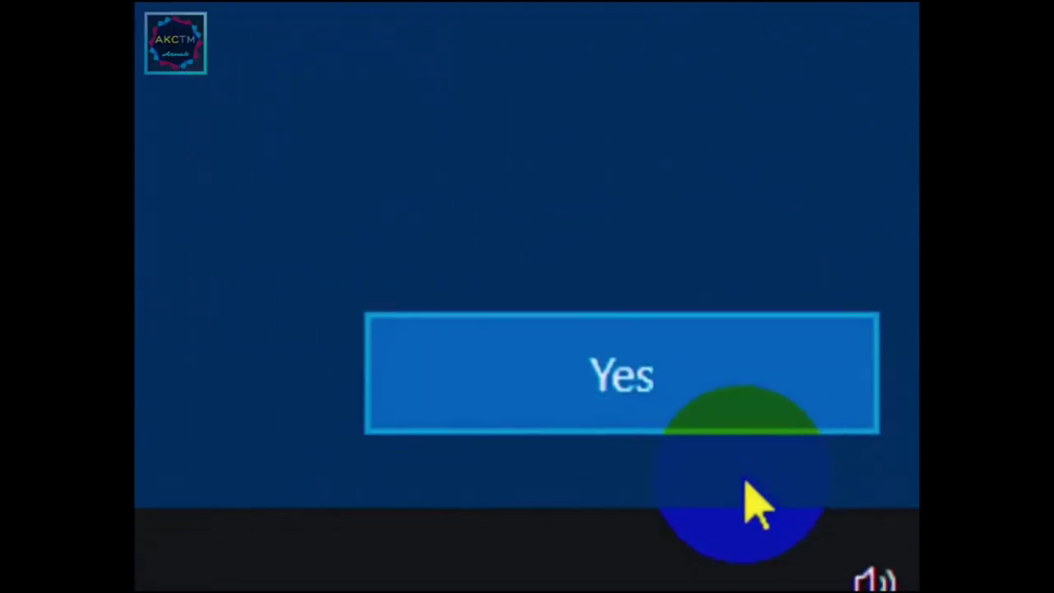
Confirm the keyboard layout and skip adding a second one.
left_click(679, 395)
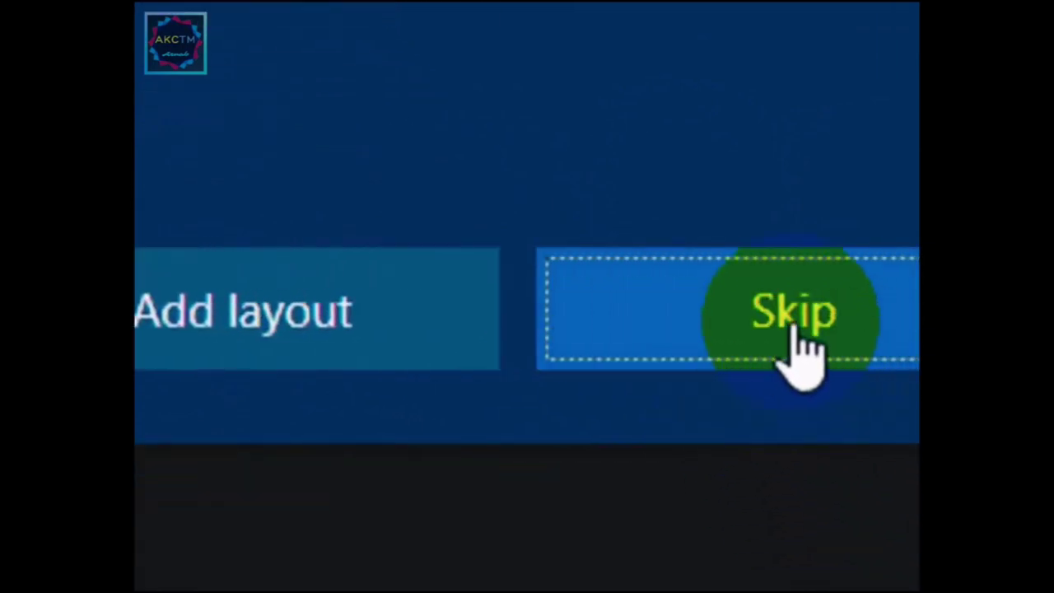
left_click(729, 322)
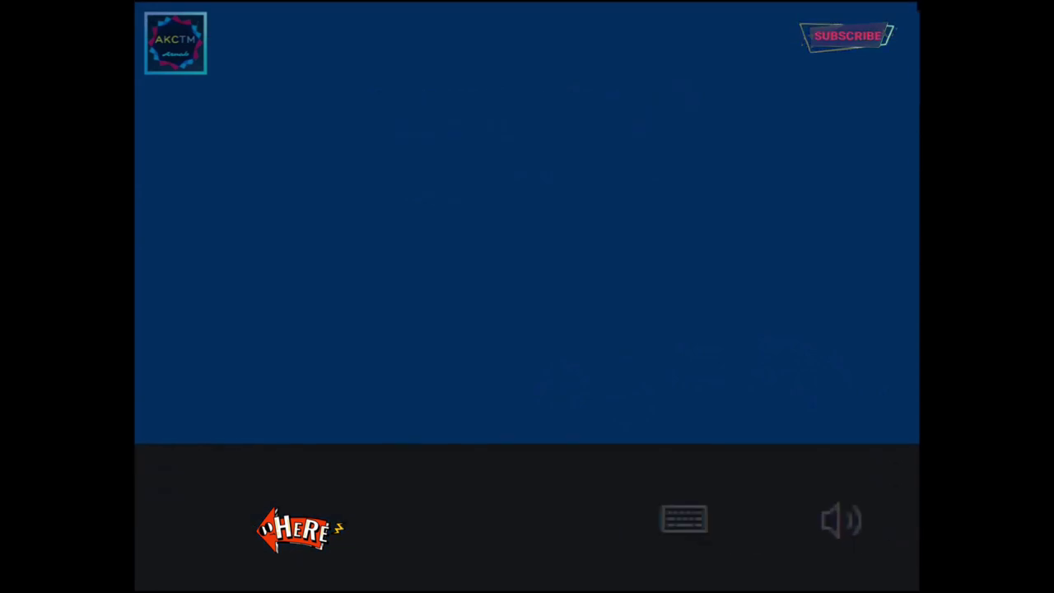
Choose to set up the PC without internet and continue with limited setup.
left_click(203, 528)
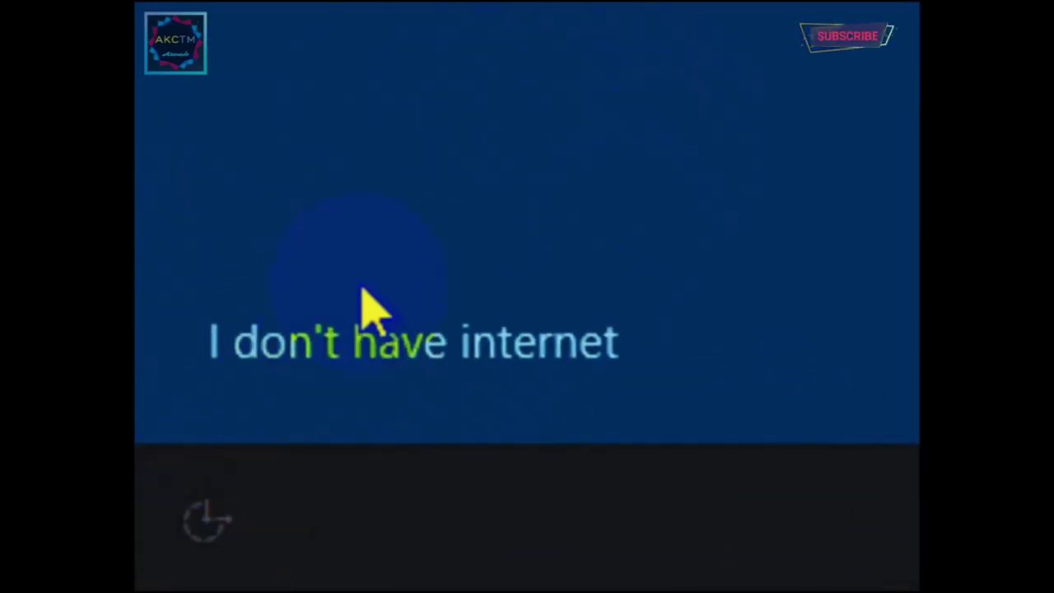
left_click(388, 362)
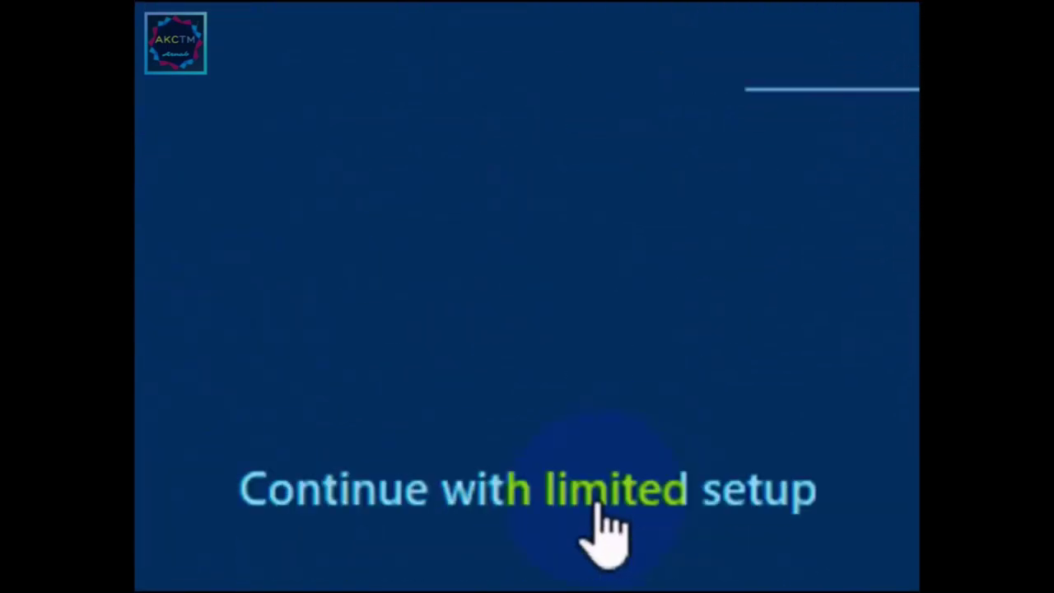
left_click(627, 492)
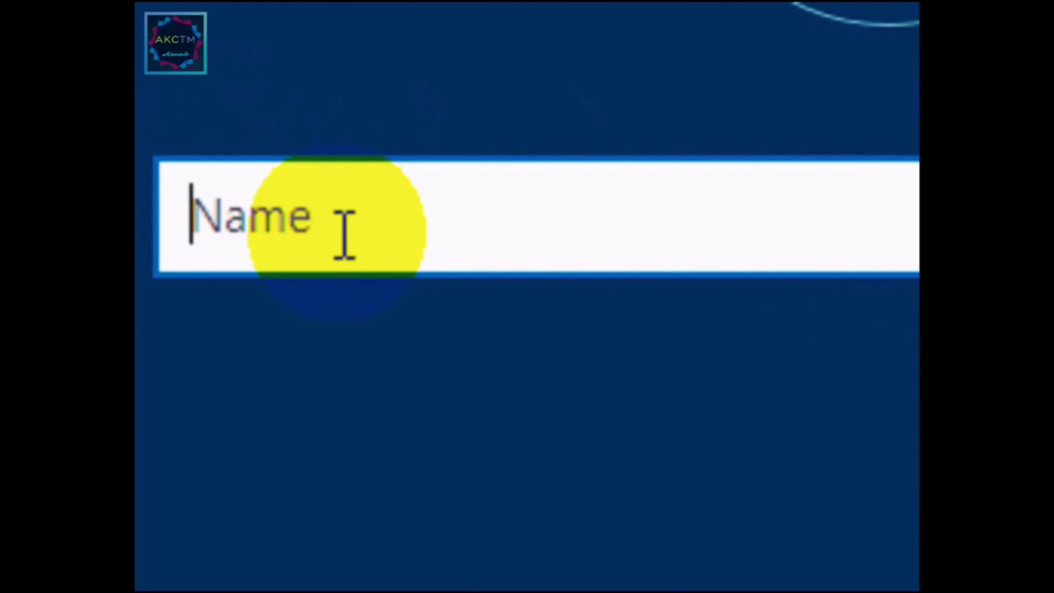
Name the local account Home and continue with the password left blank.
type("Home")
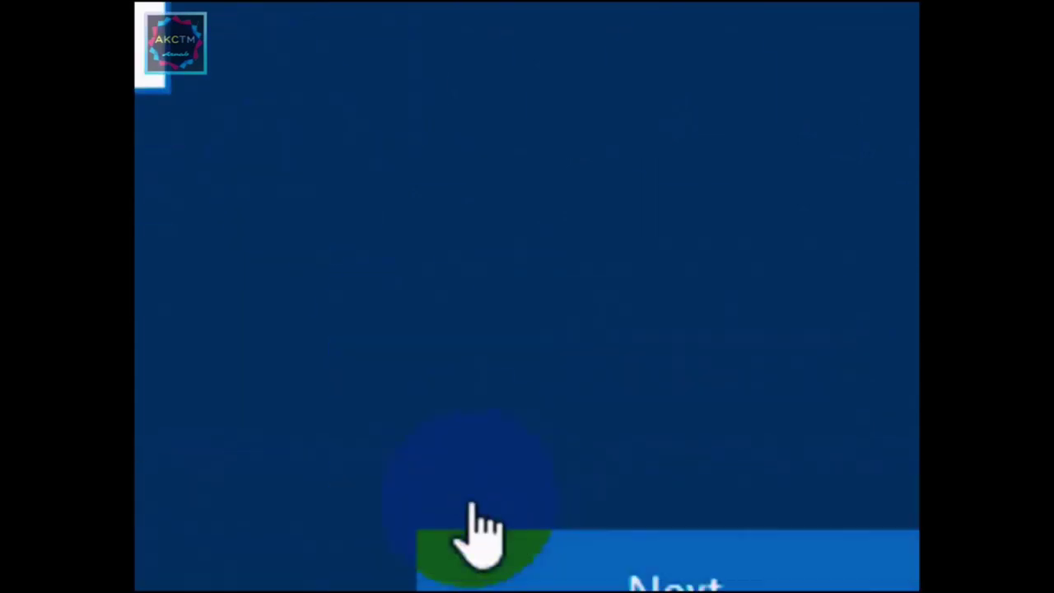
left_click(823, 520)
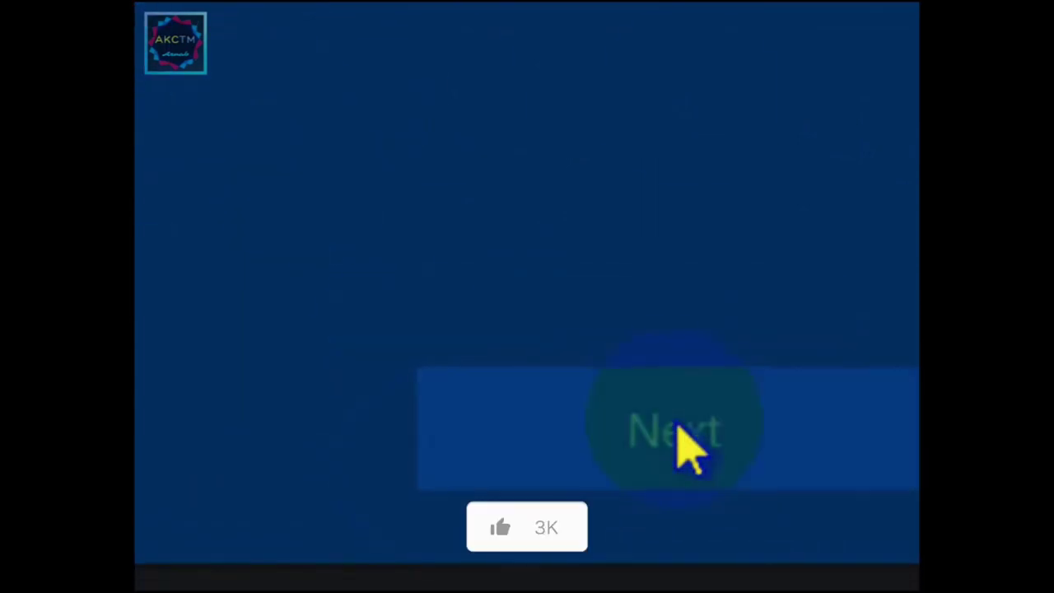
left_click(264, 126)
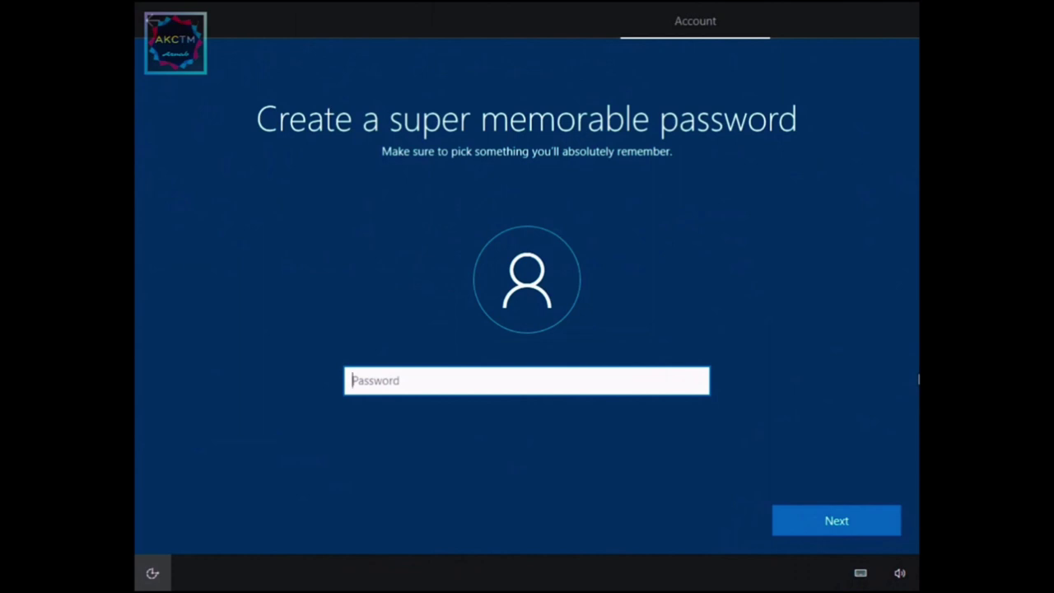
left_click(847, 514)
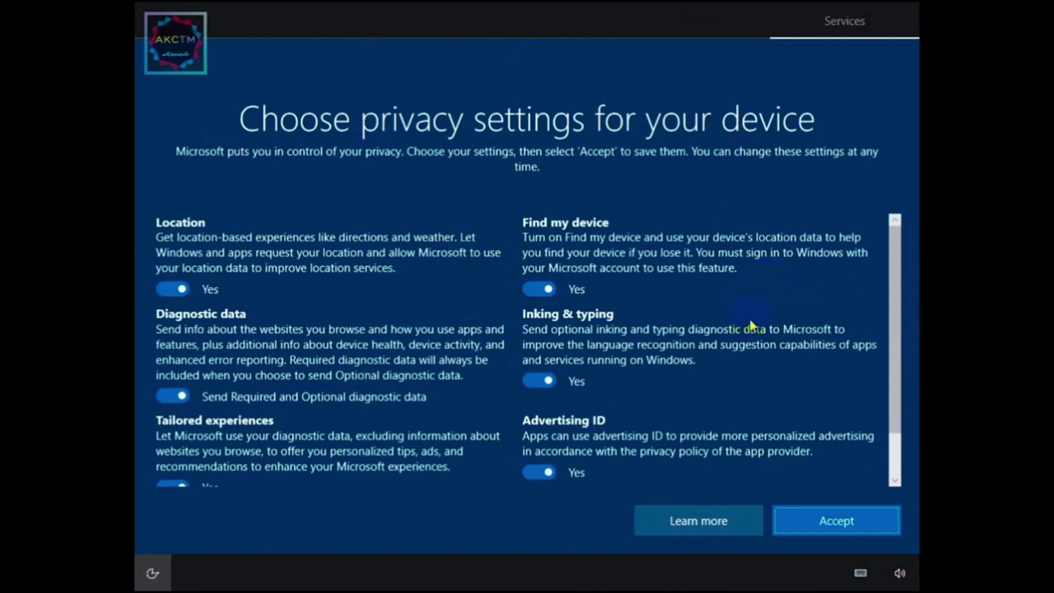
Turn off Location, Tailored experiences, Inking & typing and Advertising ID, limit diagnostic data to Required only, and accept the privacy settings.
scroll(751, 326, "down", 1)
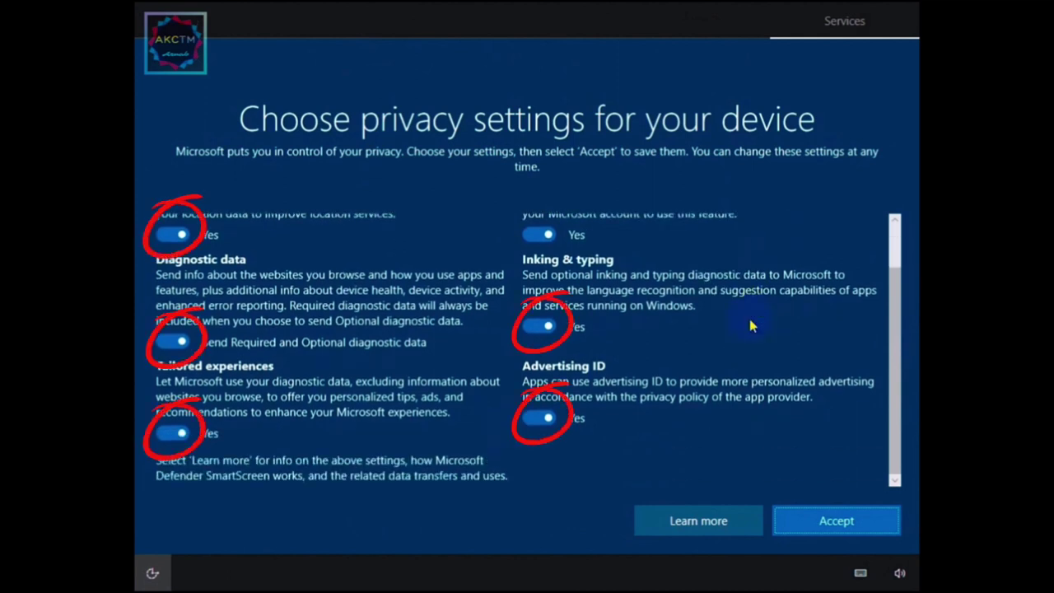
scroll(751, 326, "up", 1)
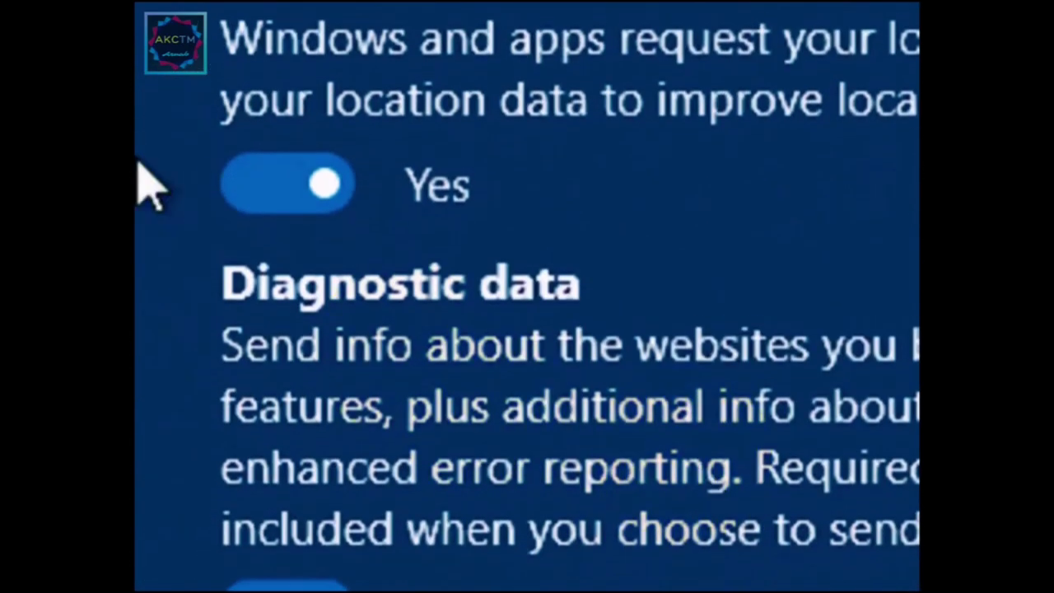
left_click(319, 216)
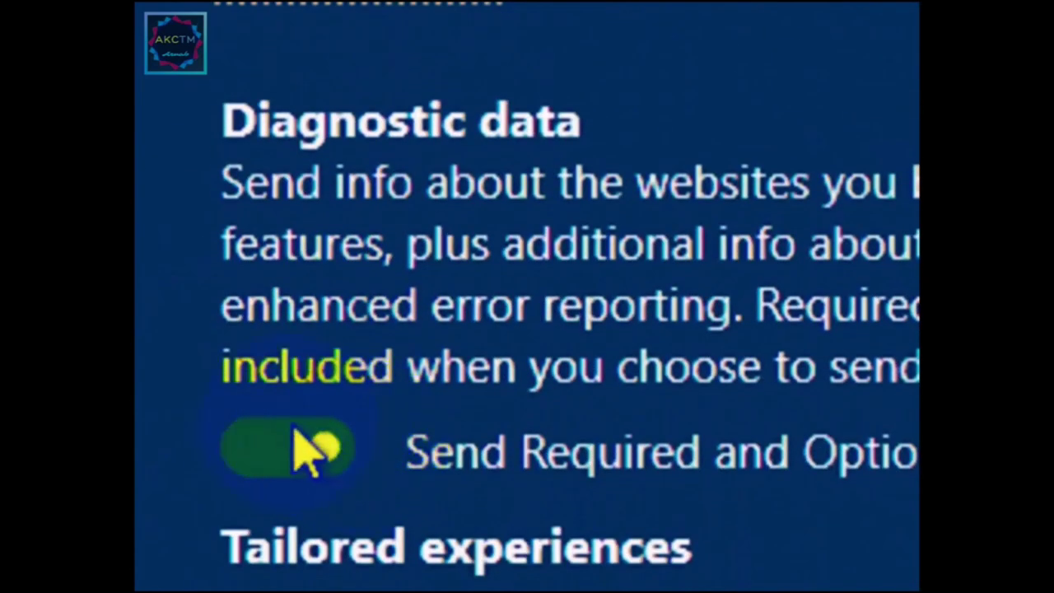
left_click(295, 444)
left_click(292, 449)
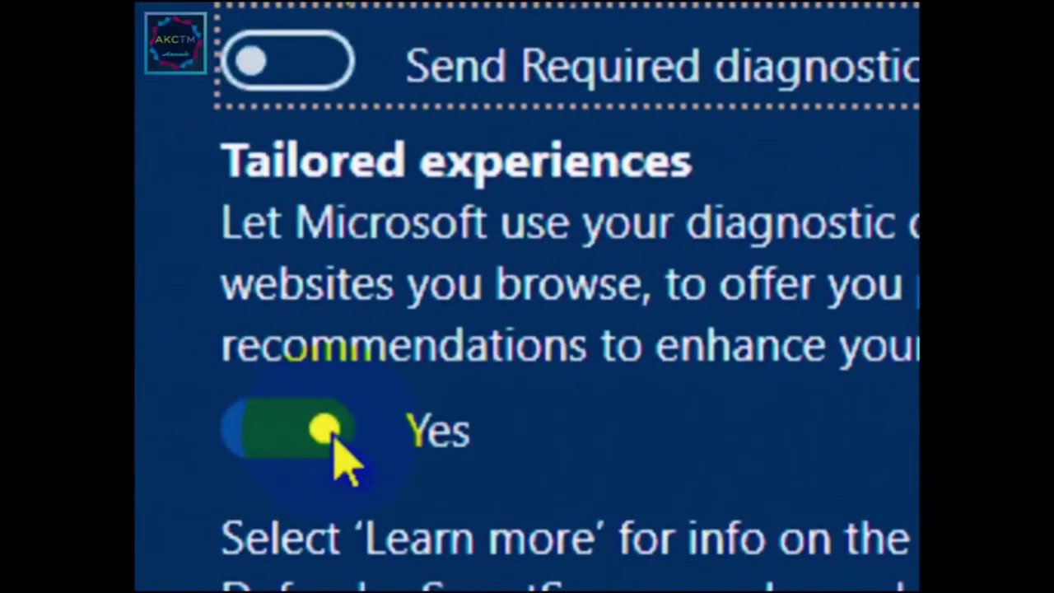
left_click(323, 449)
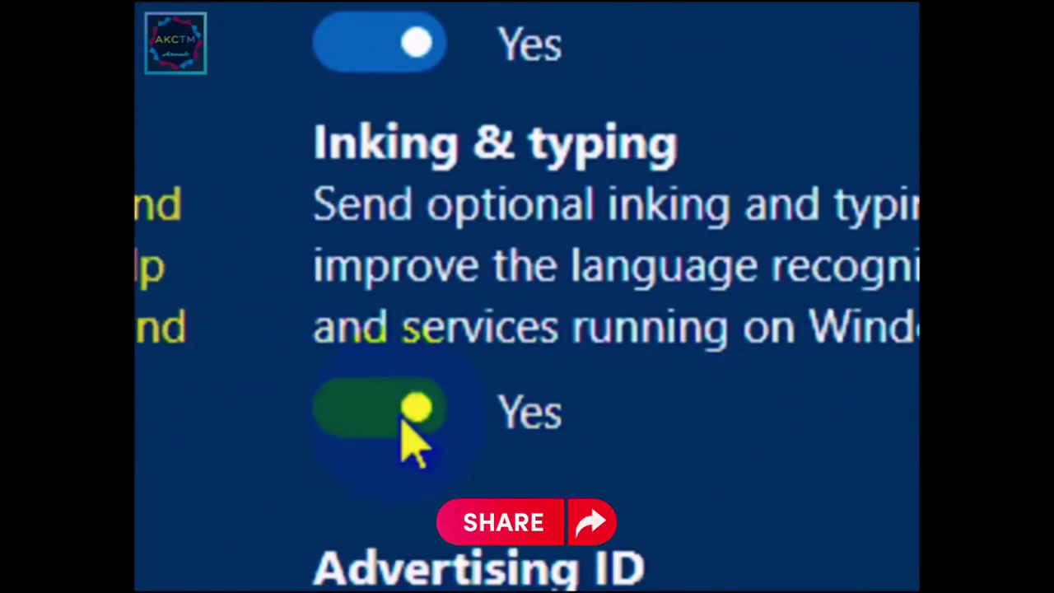
left_click(403, 422)
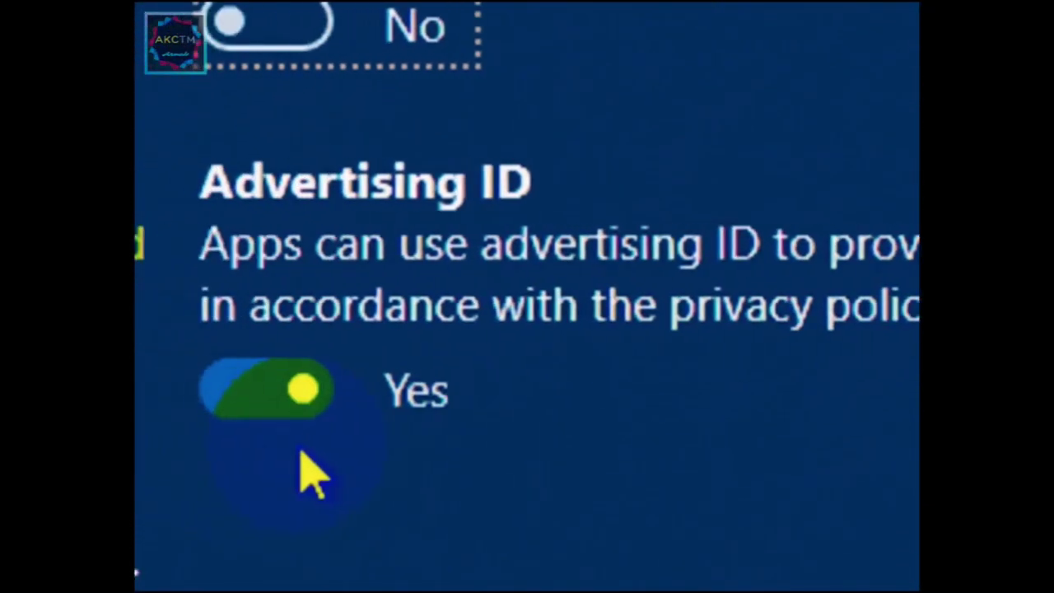
left_click(338, 375)
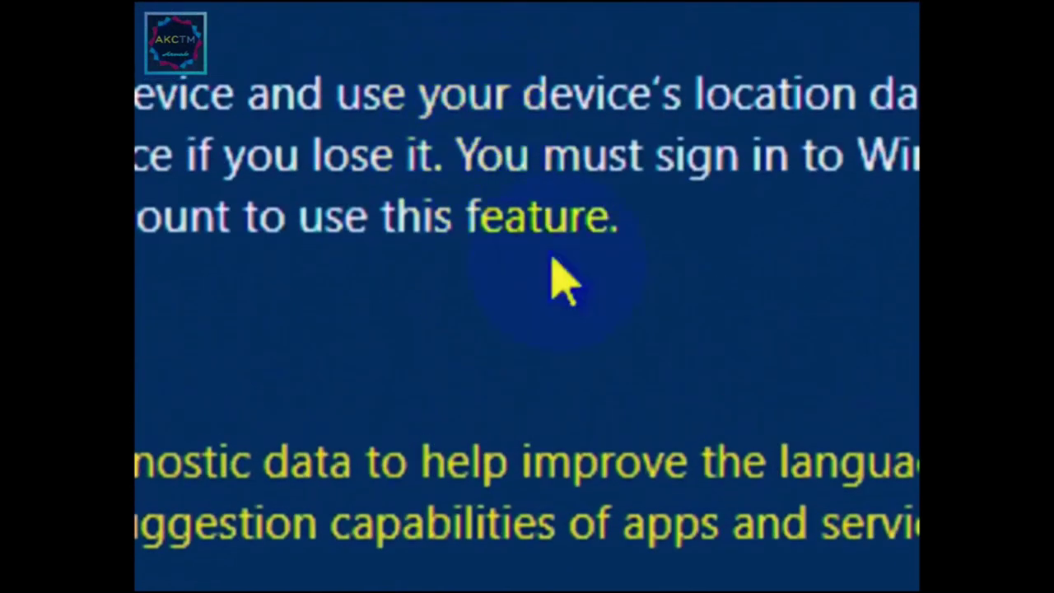
left_click(781, 518)
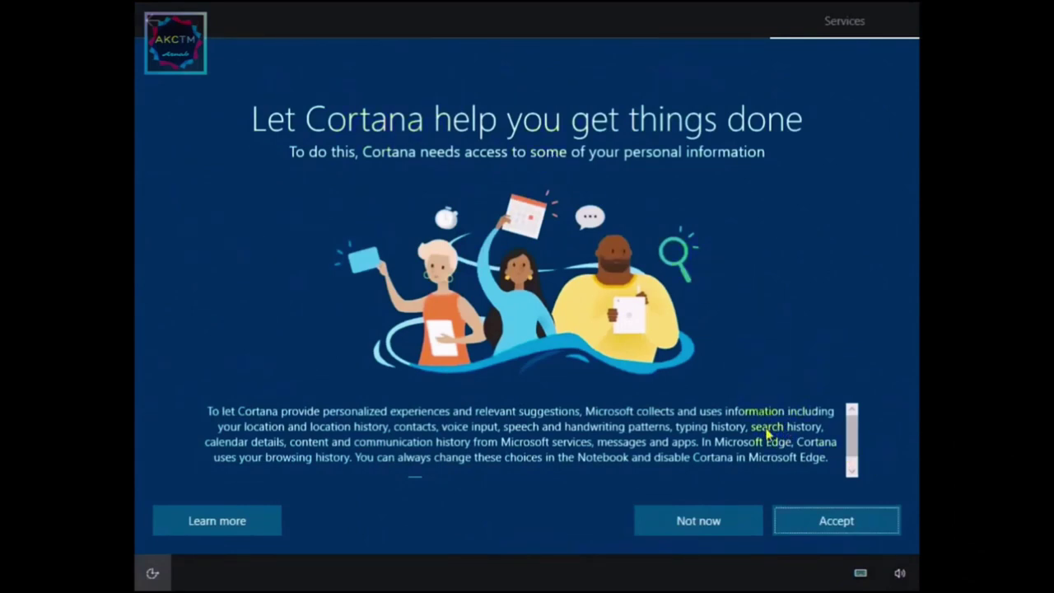
Review the Cortana information, including the "Hey Cortana" option, and decline Cortana for now.
scroll(772, 434, "down", 1)
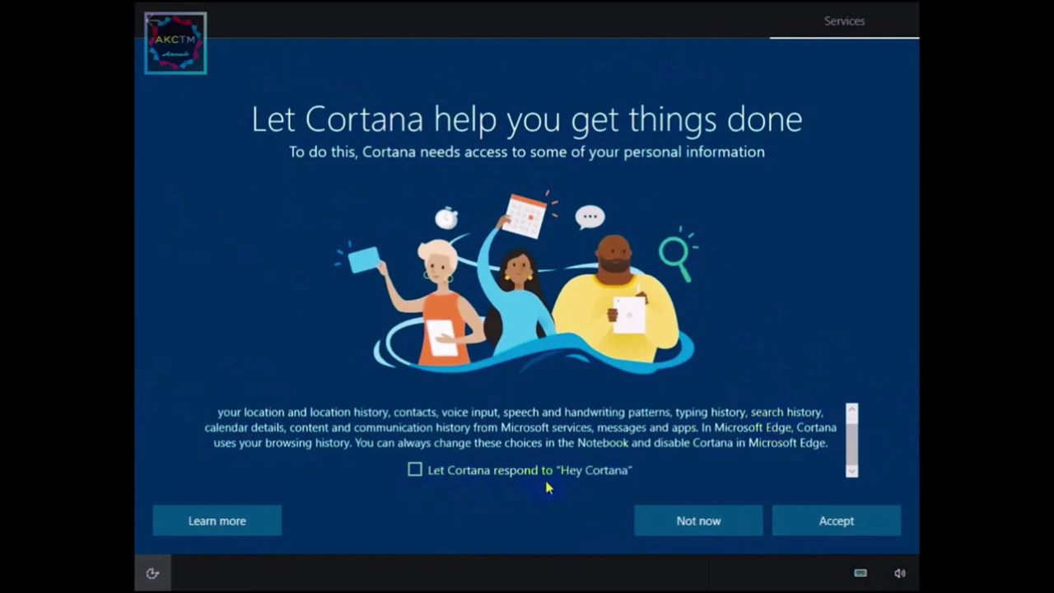
scroll(720, 453, "up", 1)
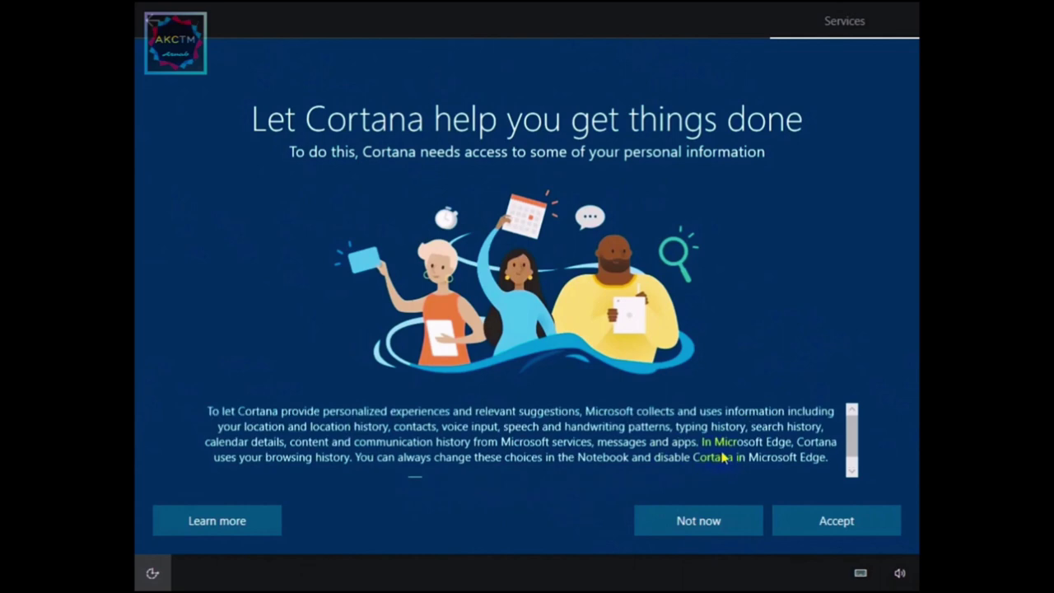
scroll(723, 457, "down", 1)
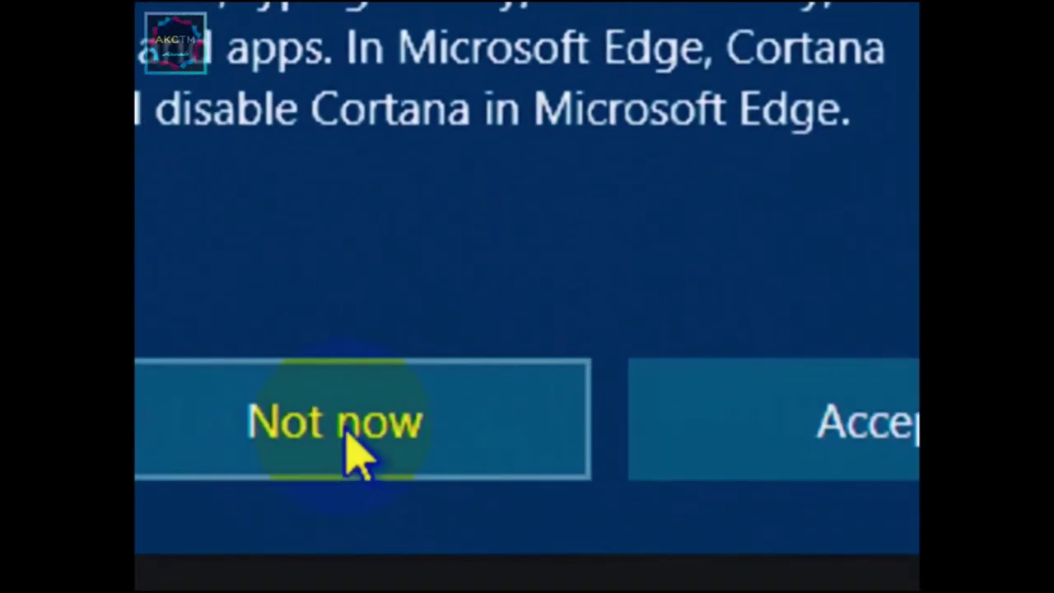
left_click(354, 457)
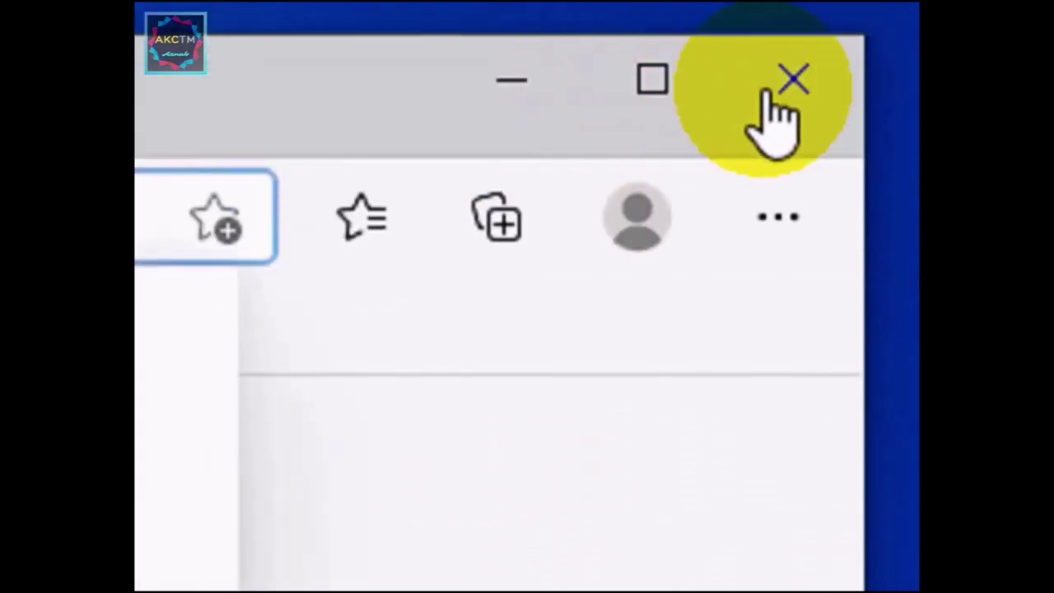
Finish the Microsoft Edge first-run setup and close the browser.
left_click(787, 87)
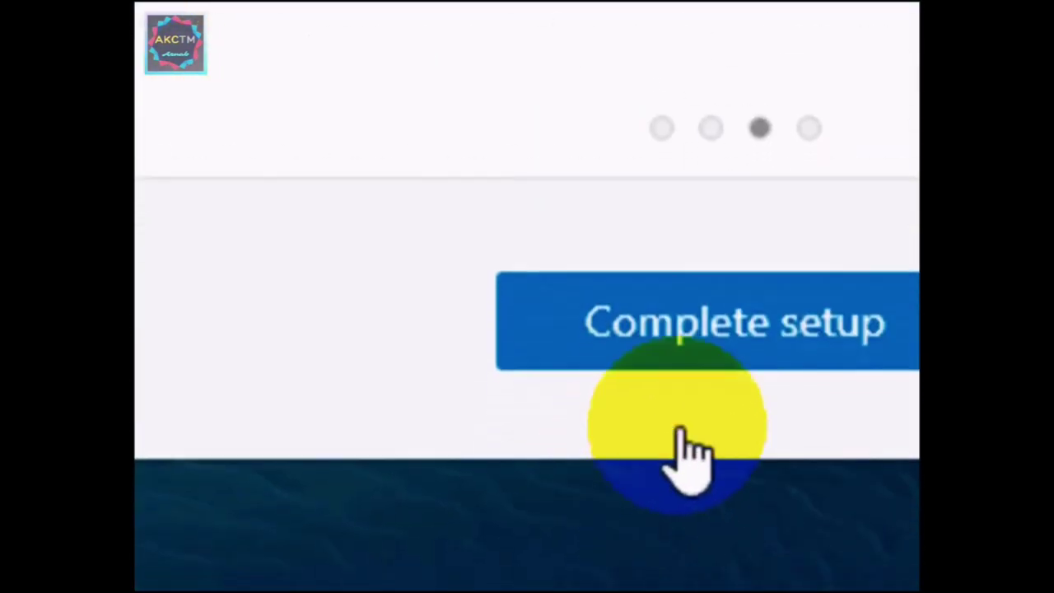
left_click(711, 342)
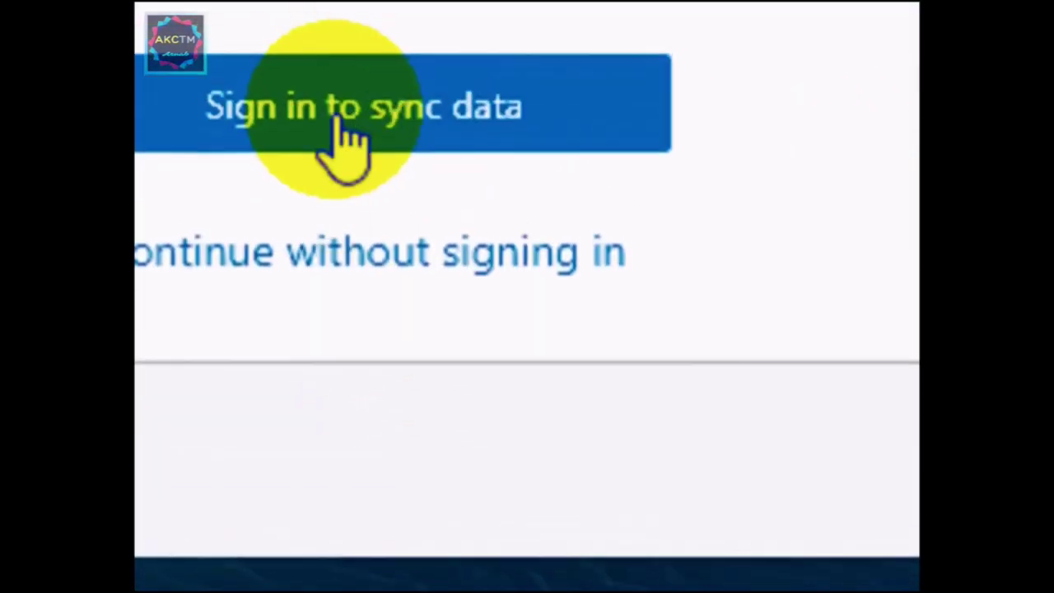
left_click(383, 147)
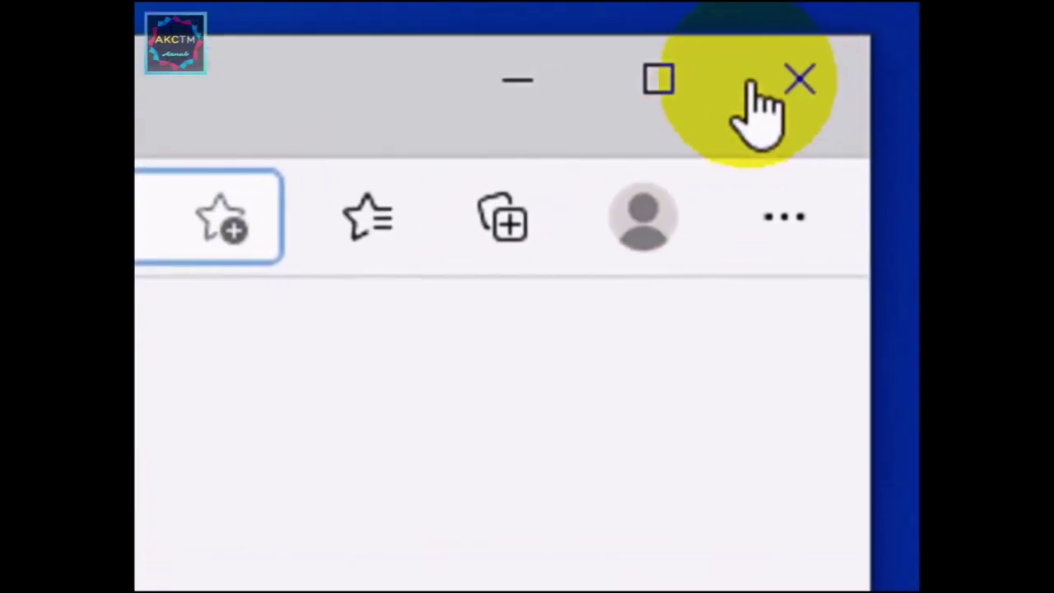
left_click(786, 95)
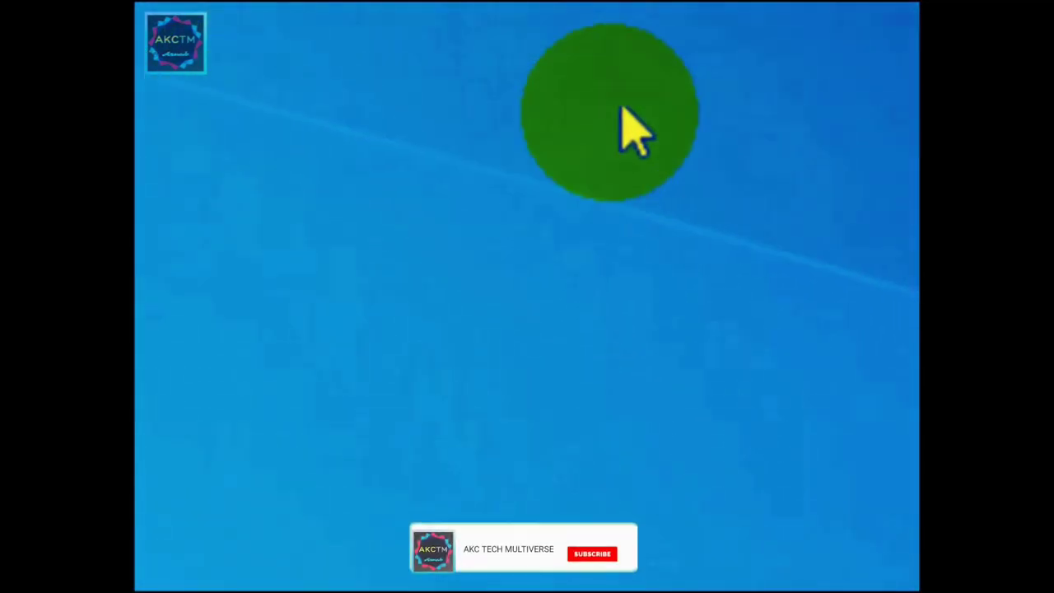
Set the desktop icons to the Small icons size.
right_click(443, 162)
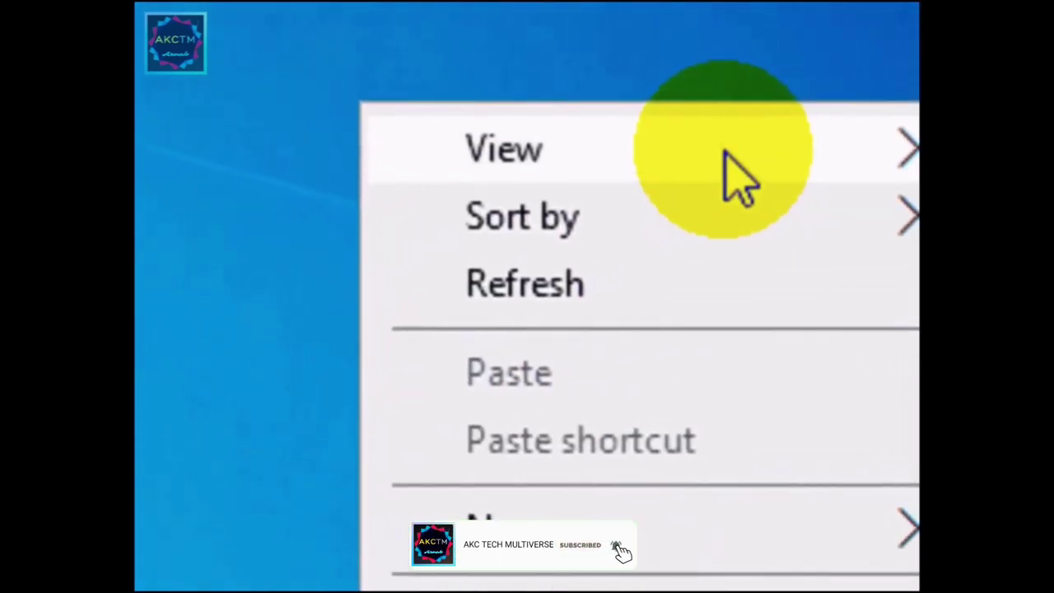
mouse_move(699, 0)
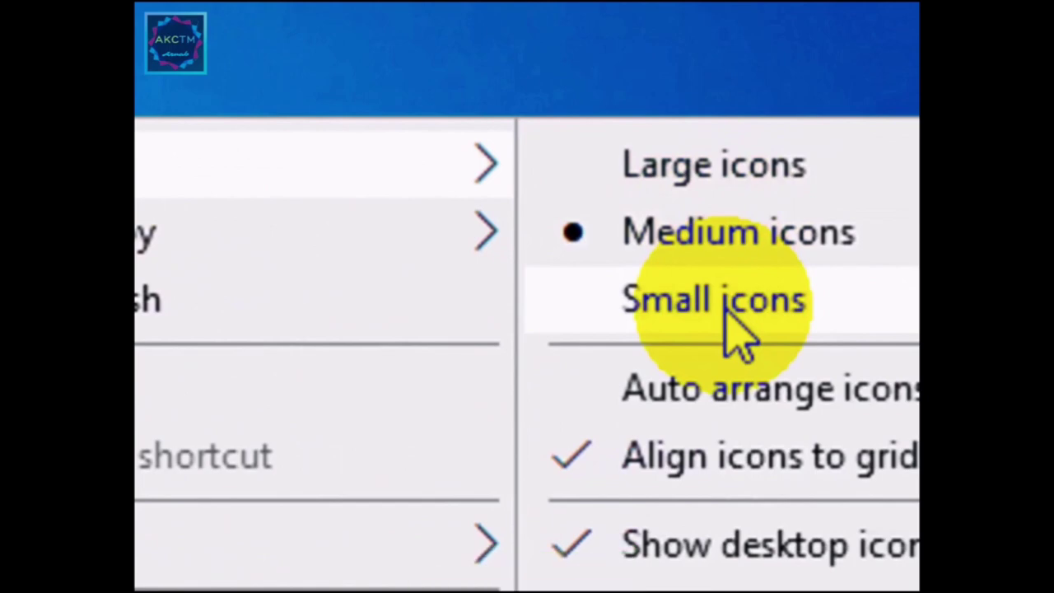
left_click(732, 312)
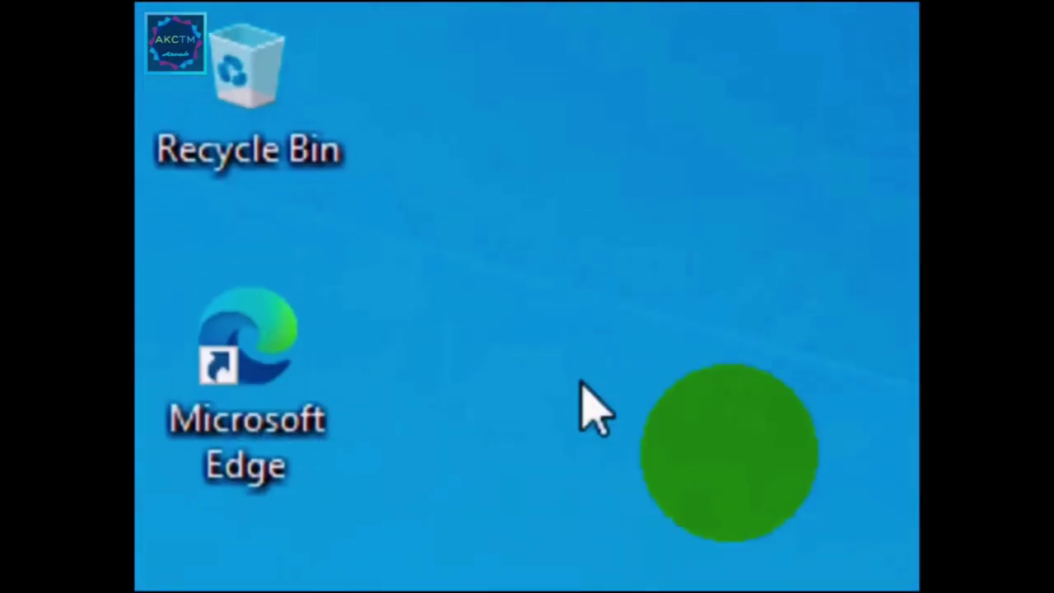
Open the Desktop Icon Settings from the Themes section of the personalization settings, looking over the Background and Themes options on the way.
right_click(700, 362)
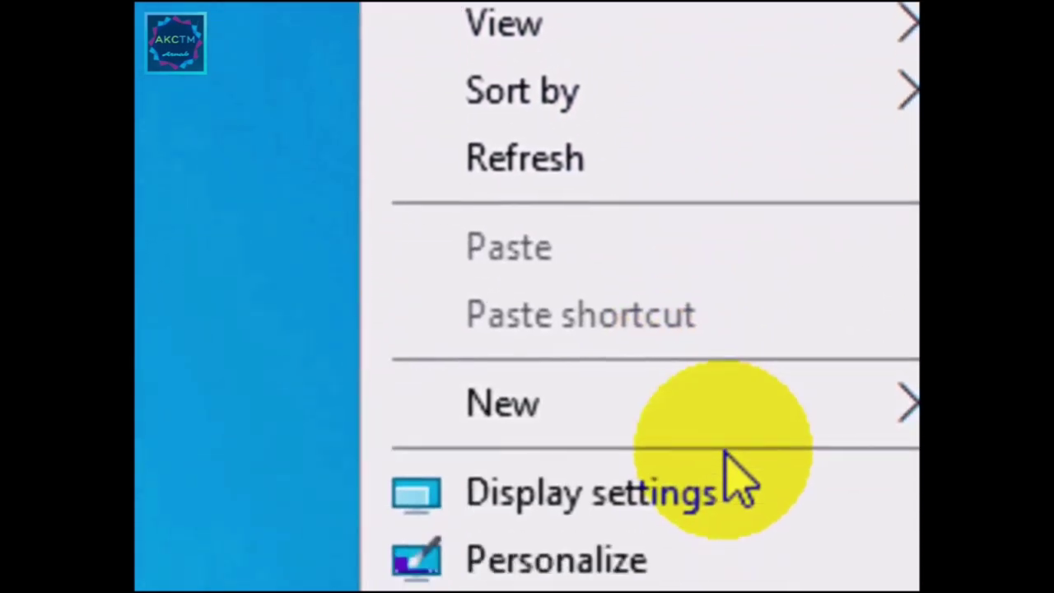
left_click(671, 560)
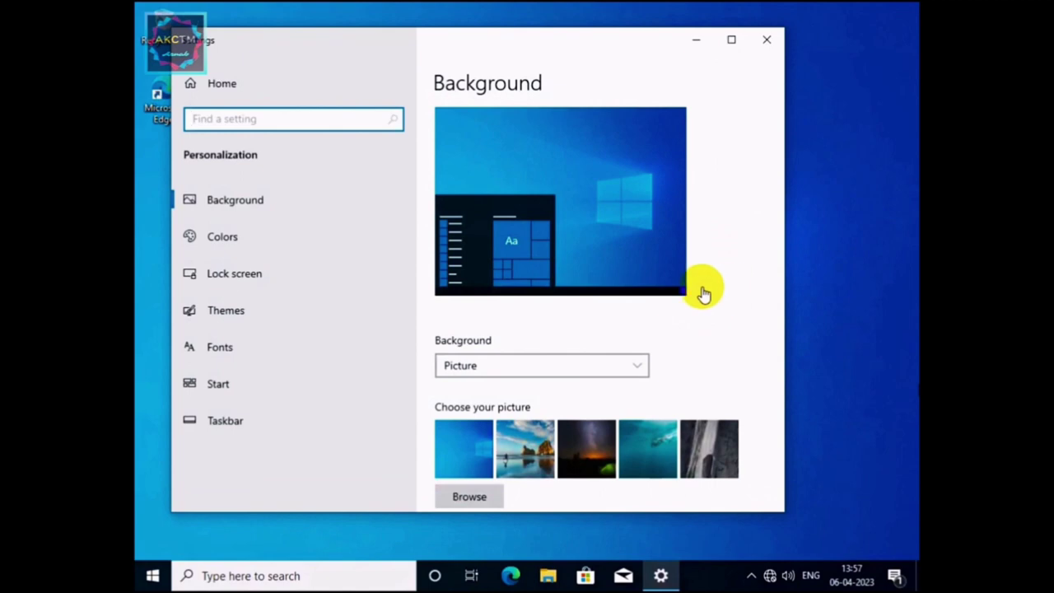
scroll(690, 270, "down", 5)
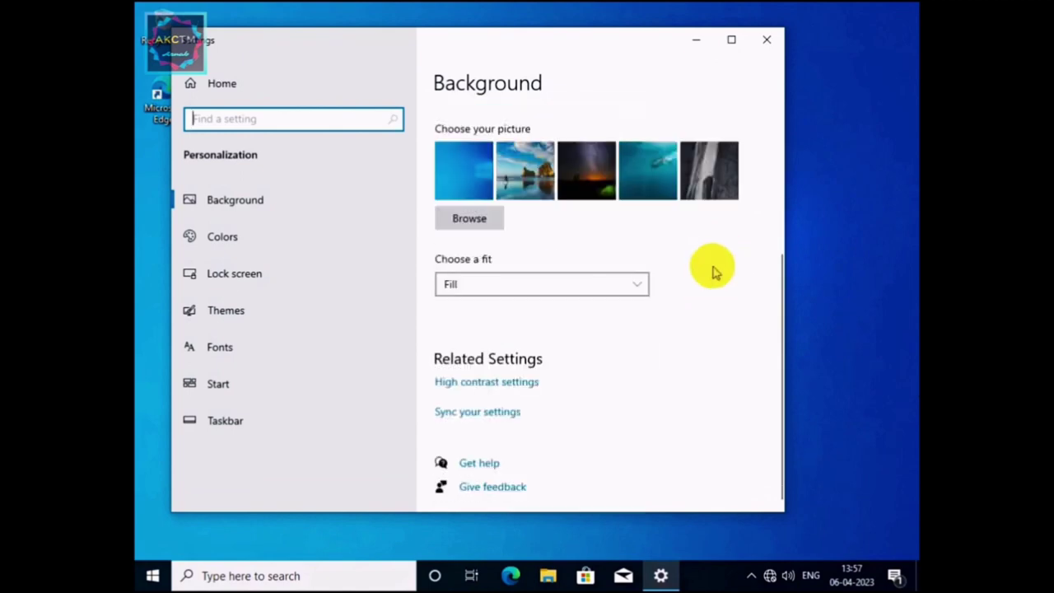
scroll(714, 270, "up", 5)
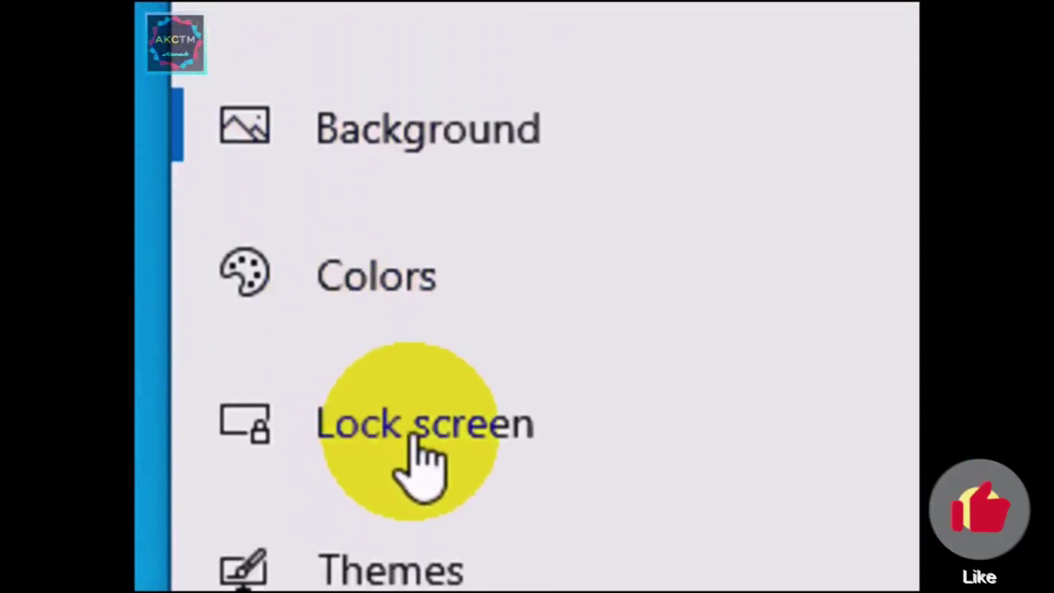
left_click(394, 502)
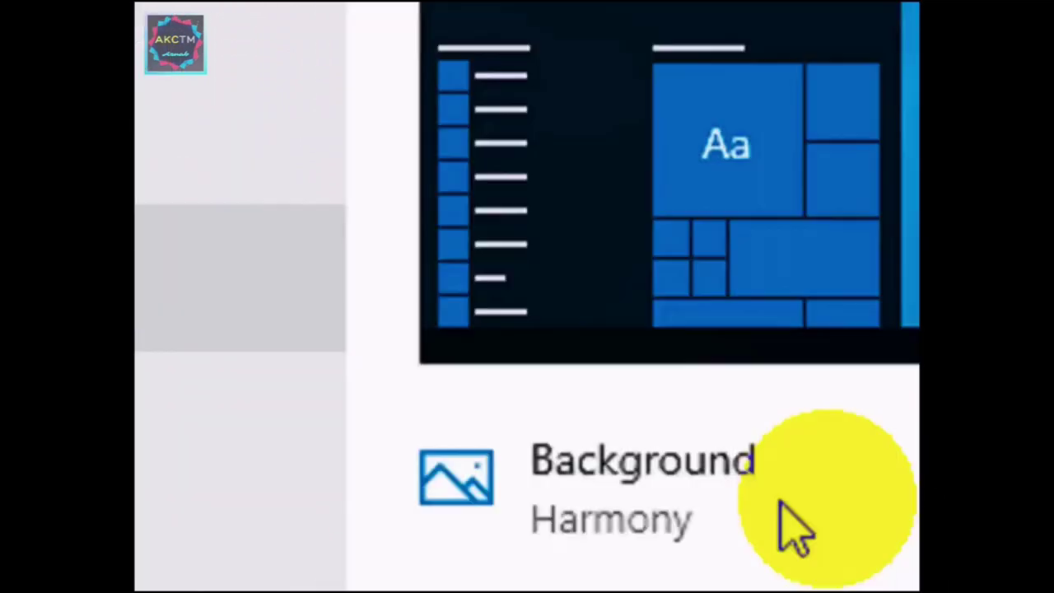
scroll(737, 424, "down", 5)
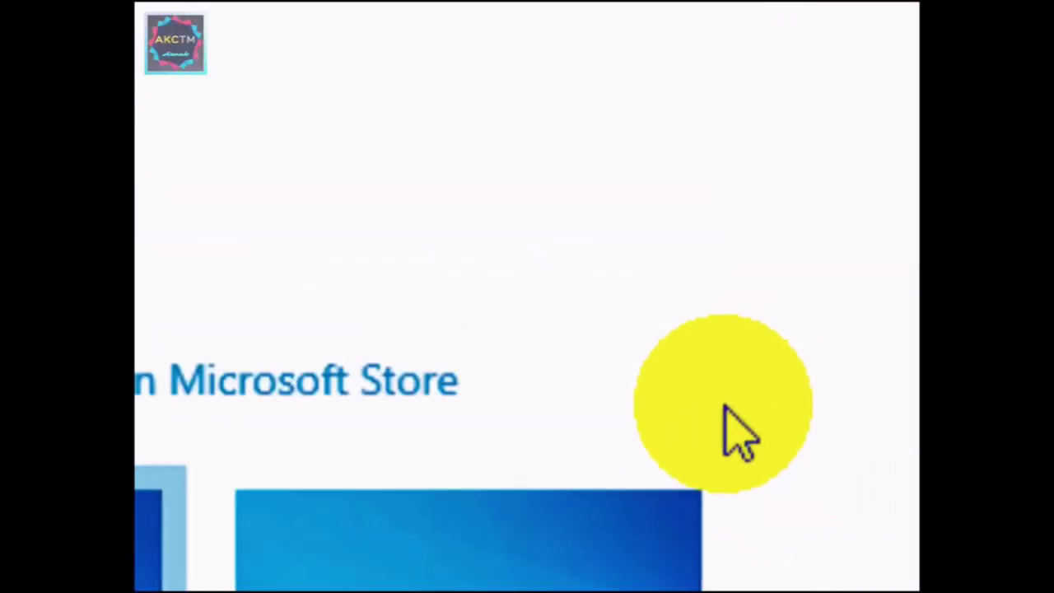
scroll(737, 428, "down", 5)
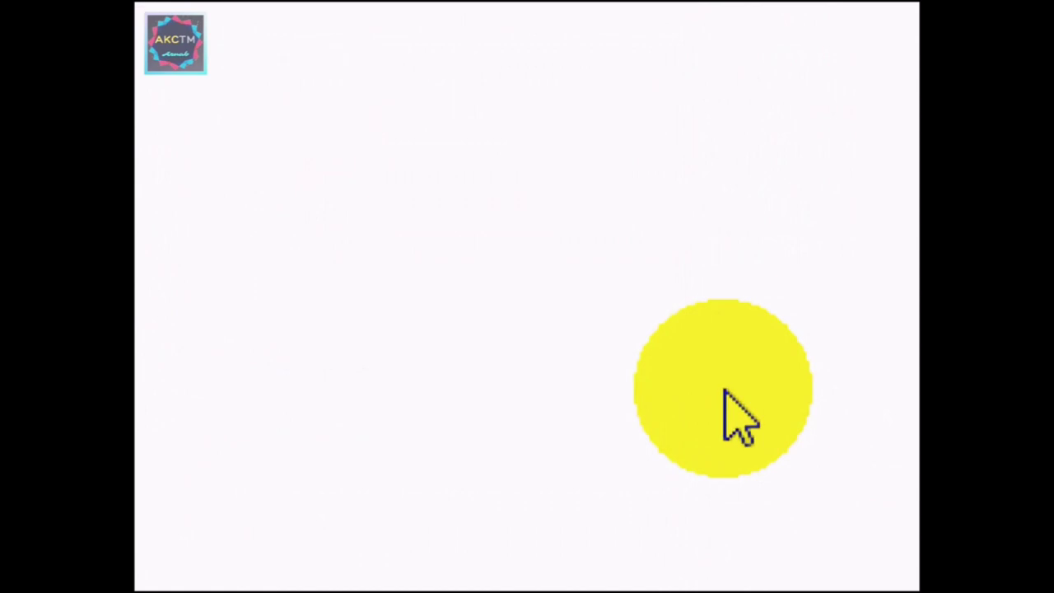
scroll(739, 416, "up", 2)
scroll(737, 412, "up", 10)
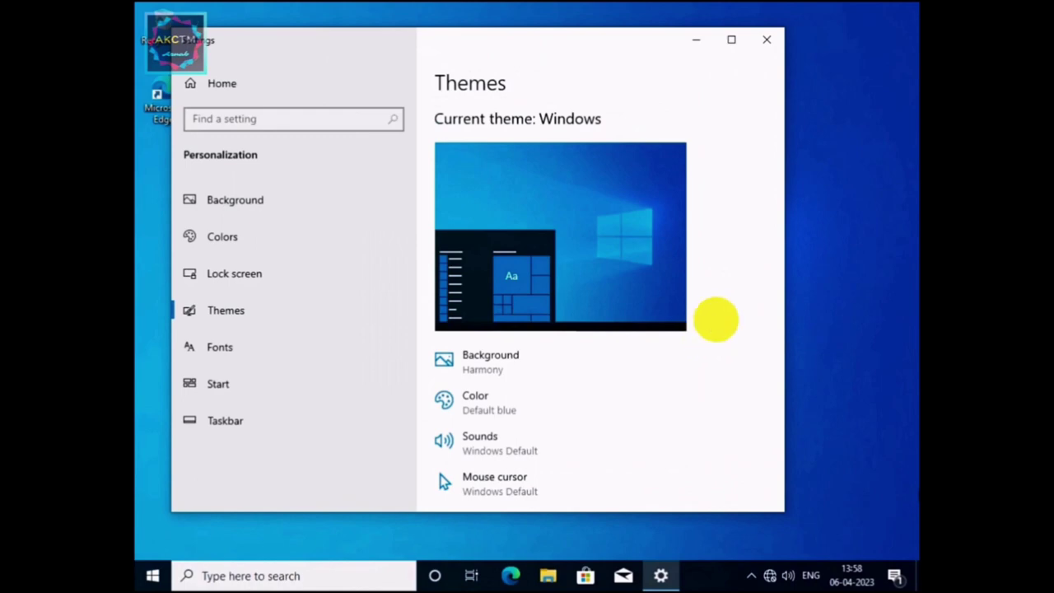
scroll(706, 332, "down", 10)
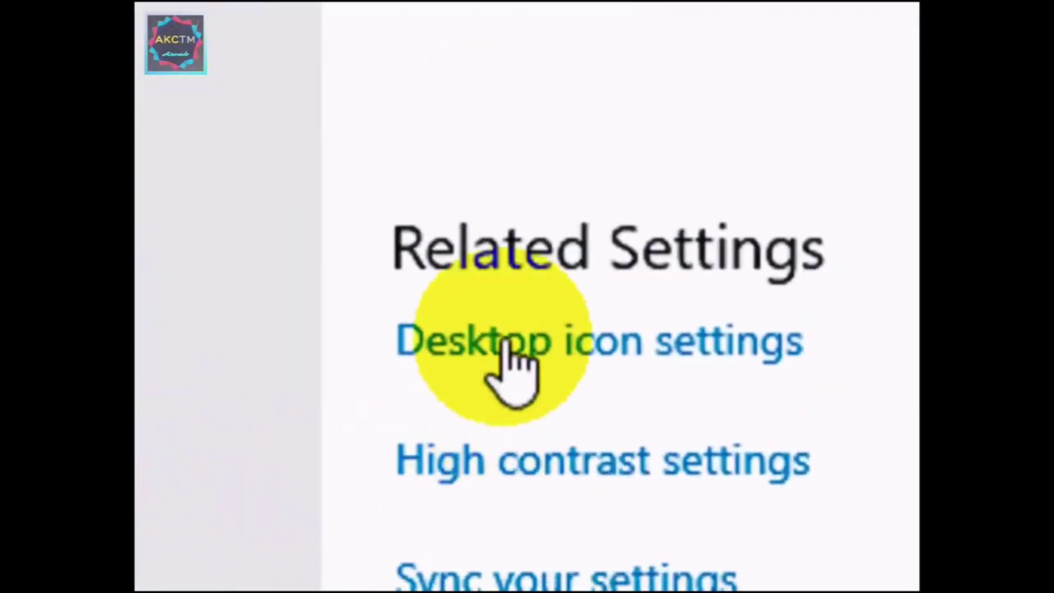
left_click(597, 337)
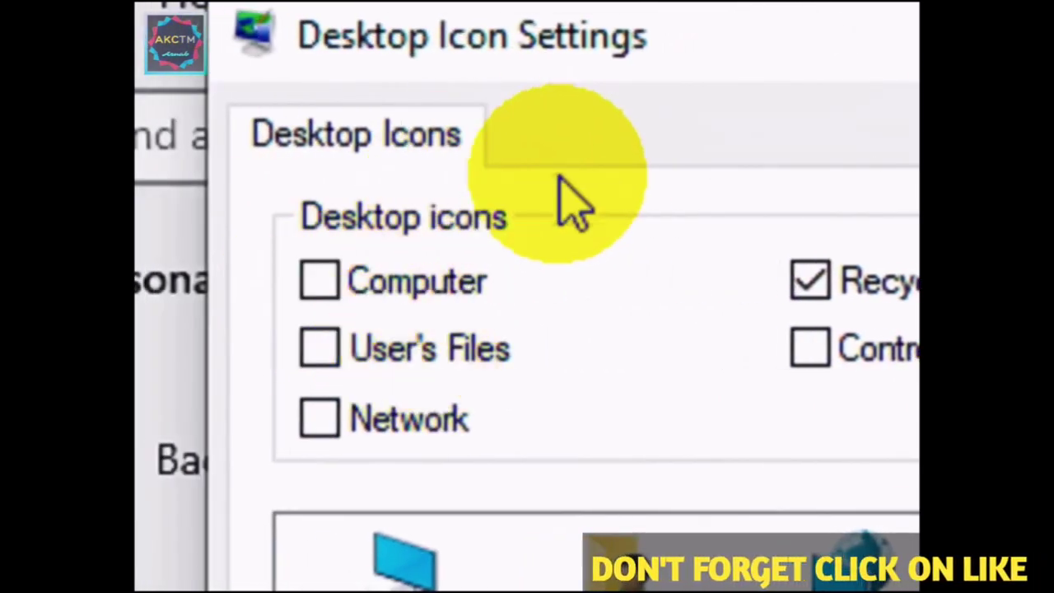
Show the Computer, Network and Control Panel icons on the desktop, apply the change and close the settings.
left_click(354, 295)
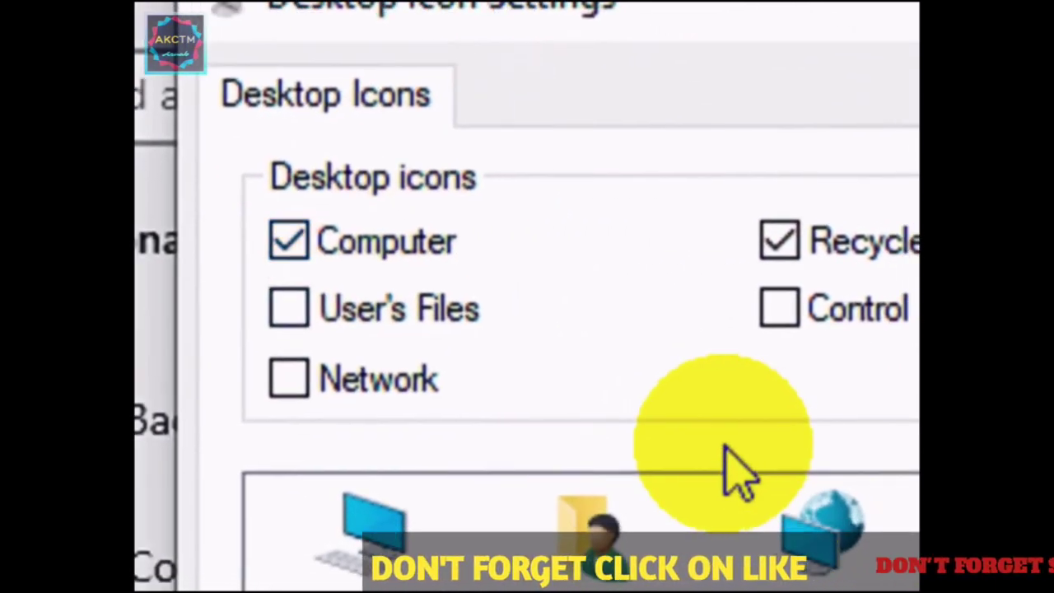
left_click(373, 369)
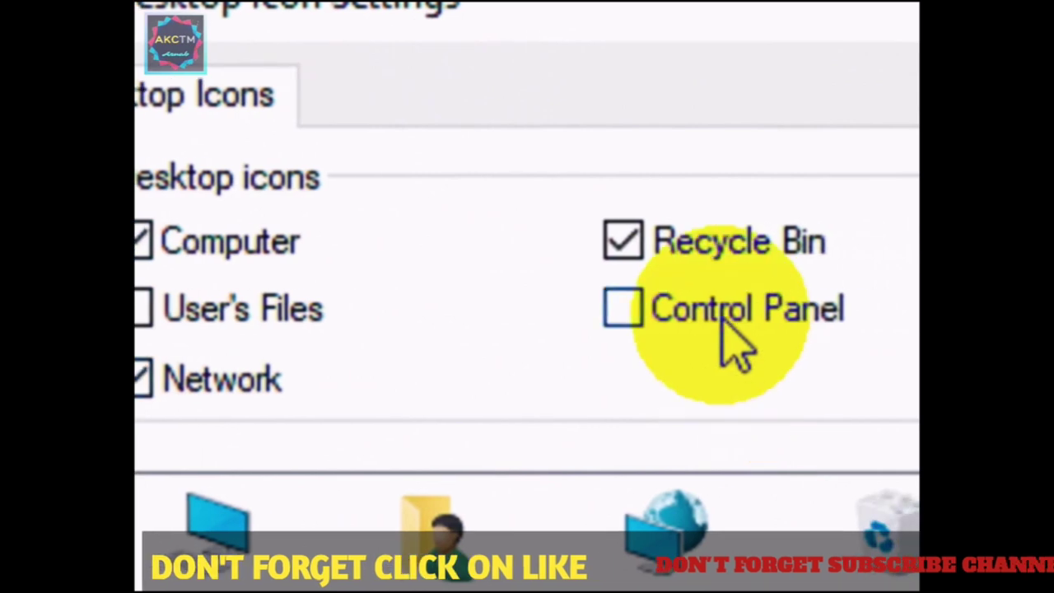
left_click(884, 326)
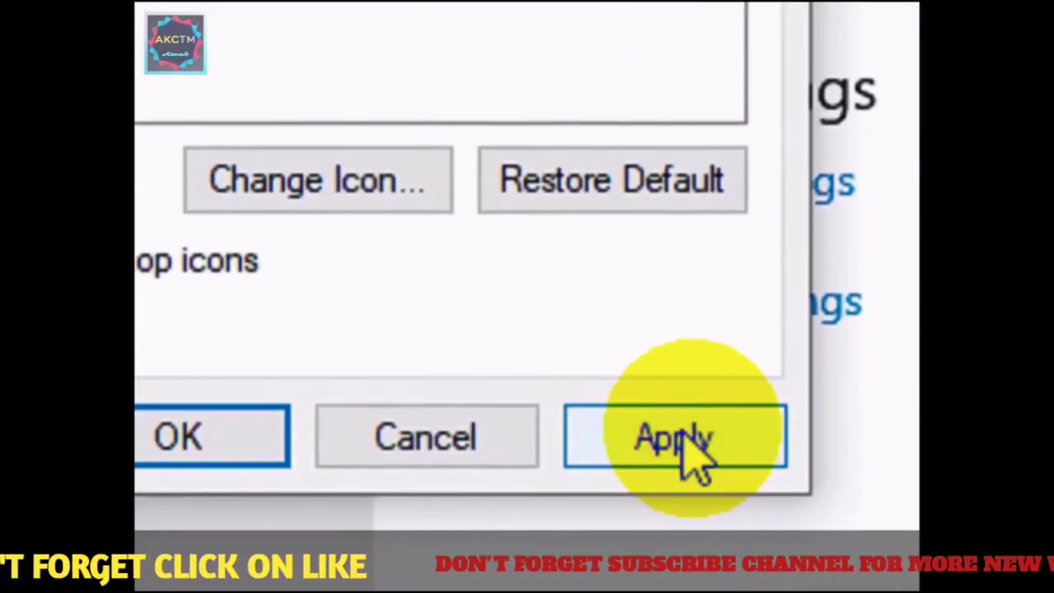
left_click(691, 491)
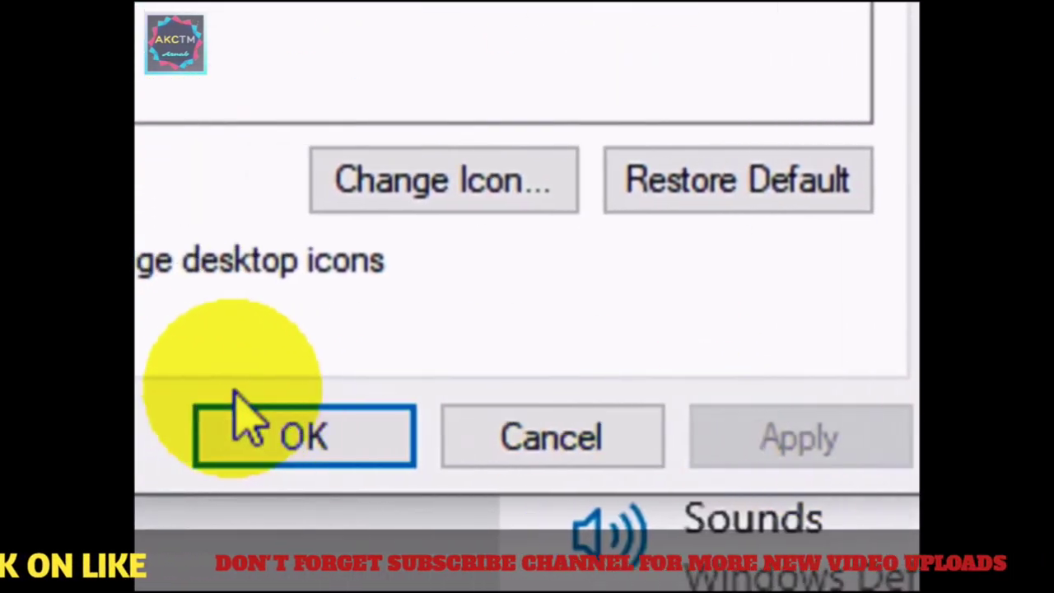
left_click(412, 443)
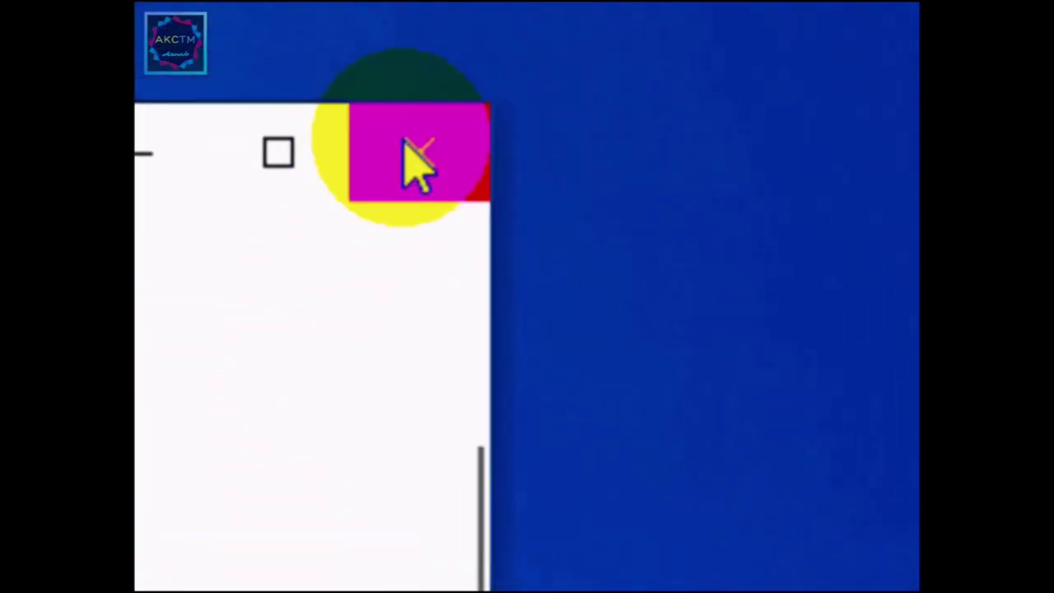
left_click(408, 148)
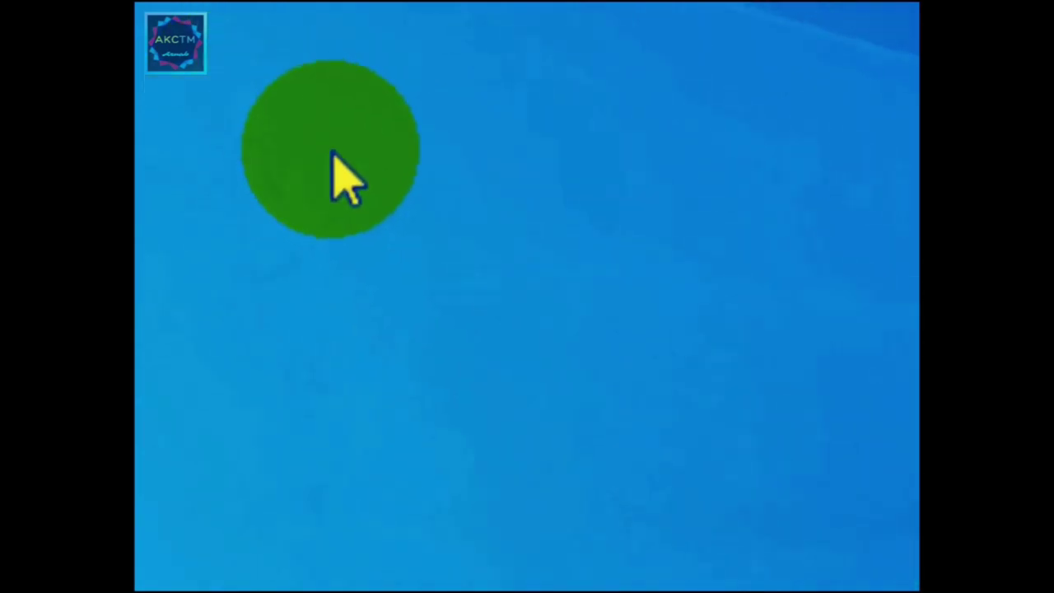
Refresh the desktop and look over the apps and tiles in the Start menu.
right_click(333, 155)
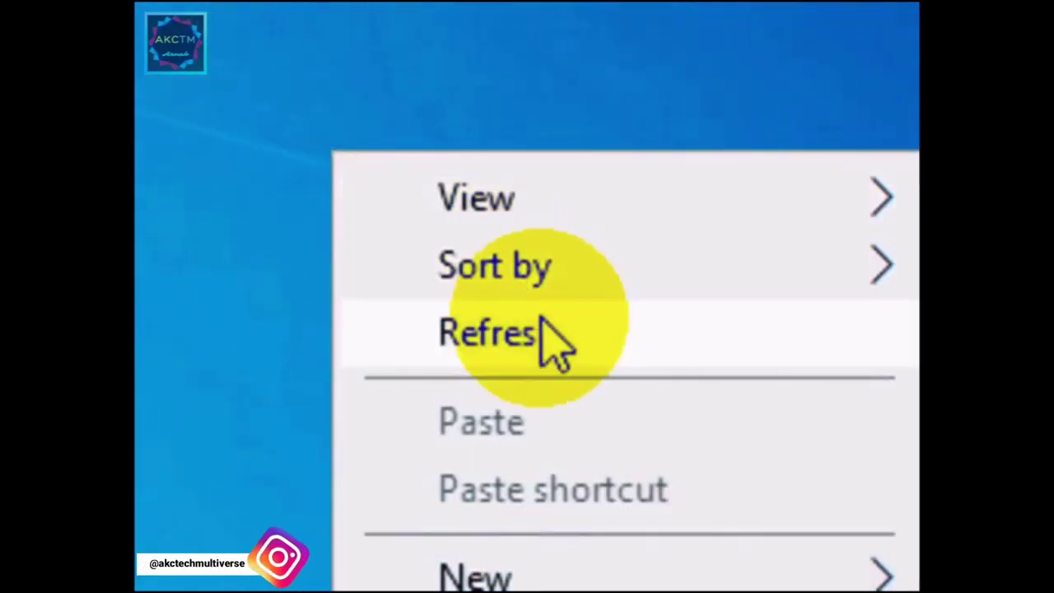
left_click(543, 326)
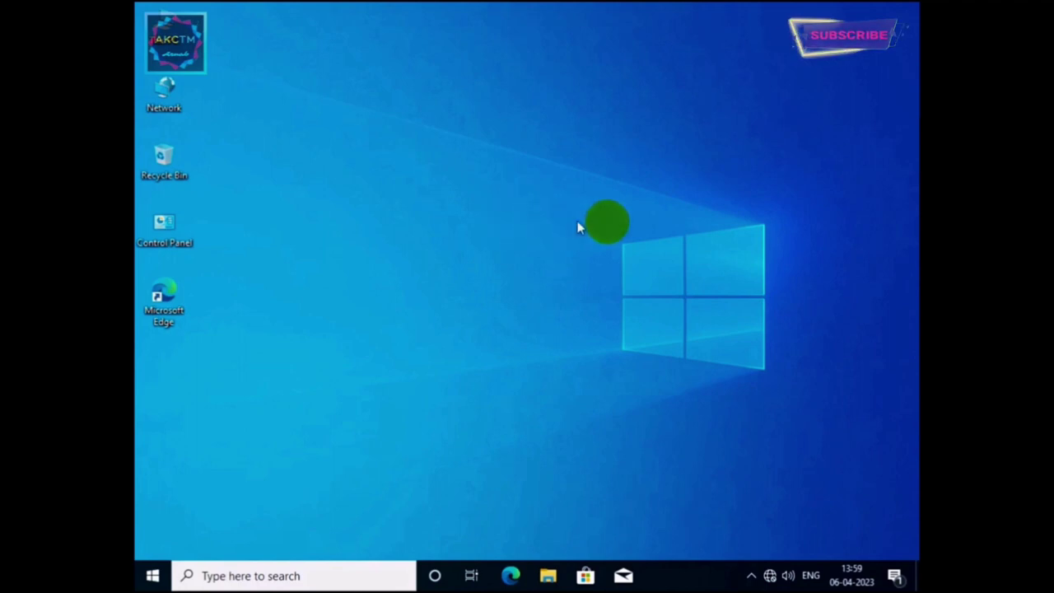
key("super")
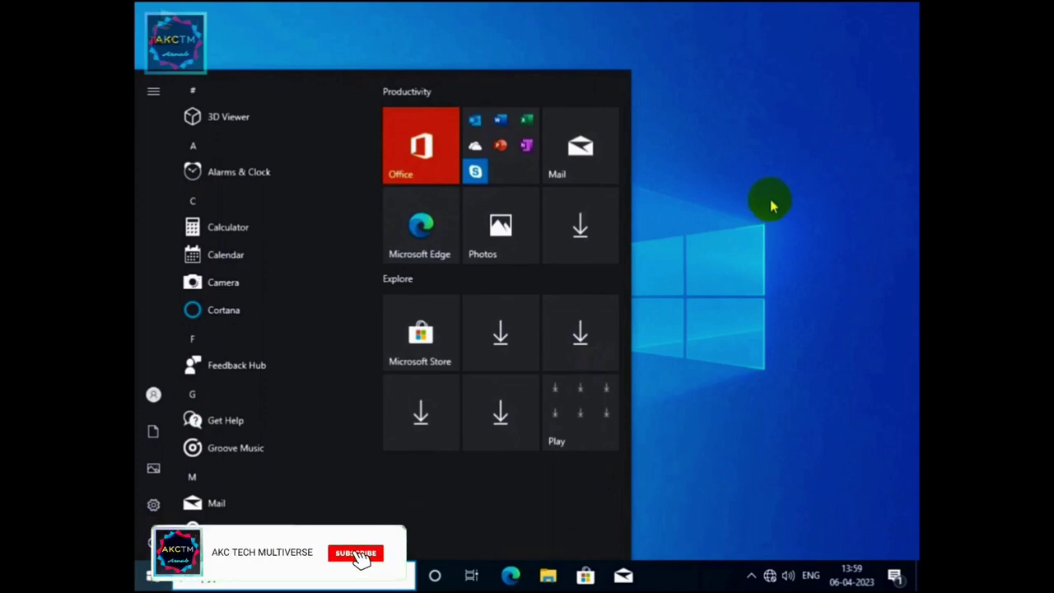
key("super")
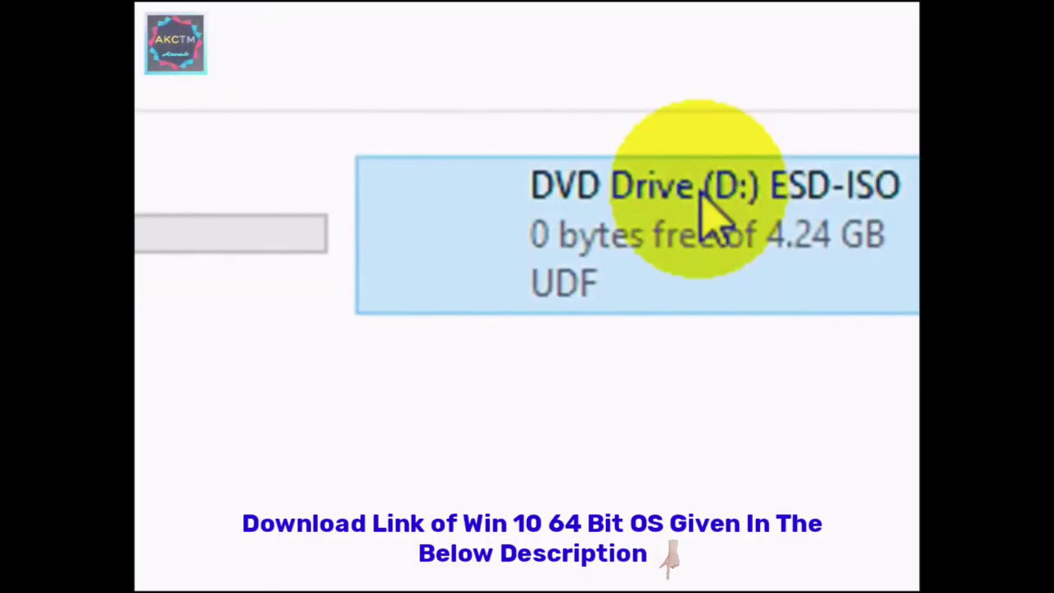
Eject the ESD-ISO disc from DVD Drive (D:) and view the folders on Local Disk (C:).
right_click(701, 193)
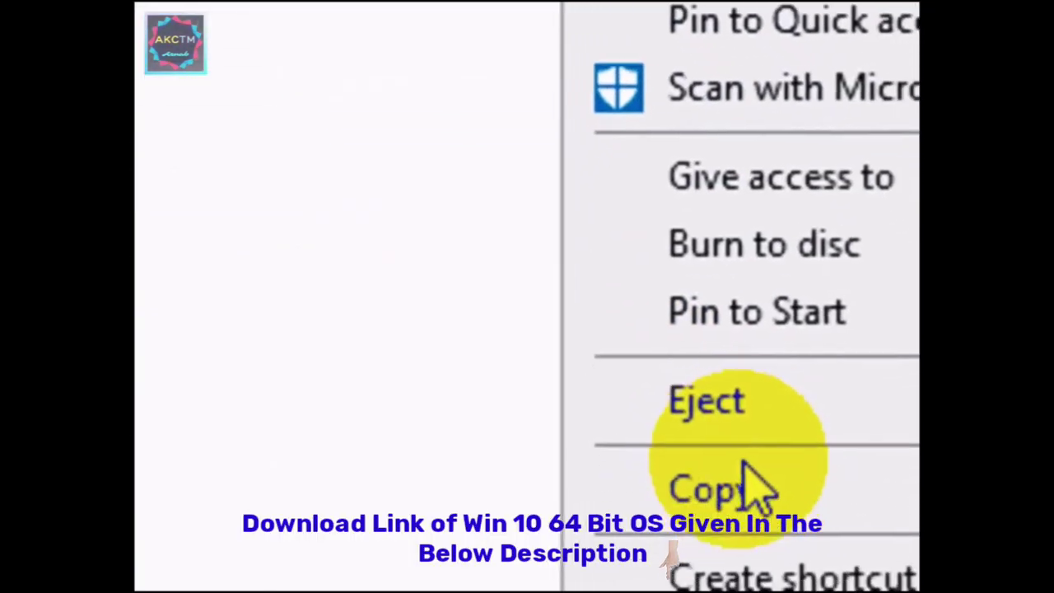
left_click(727, 406)
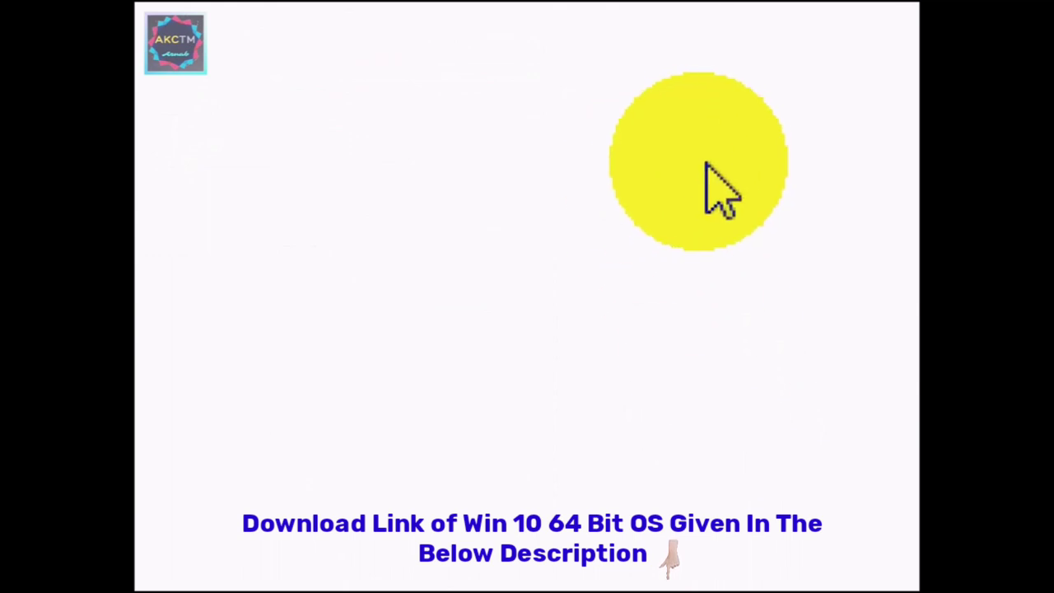
double_click(395, 198)
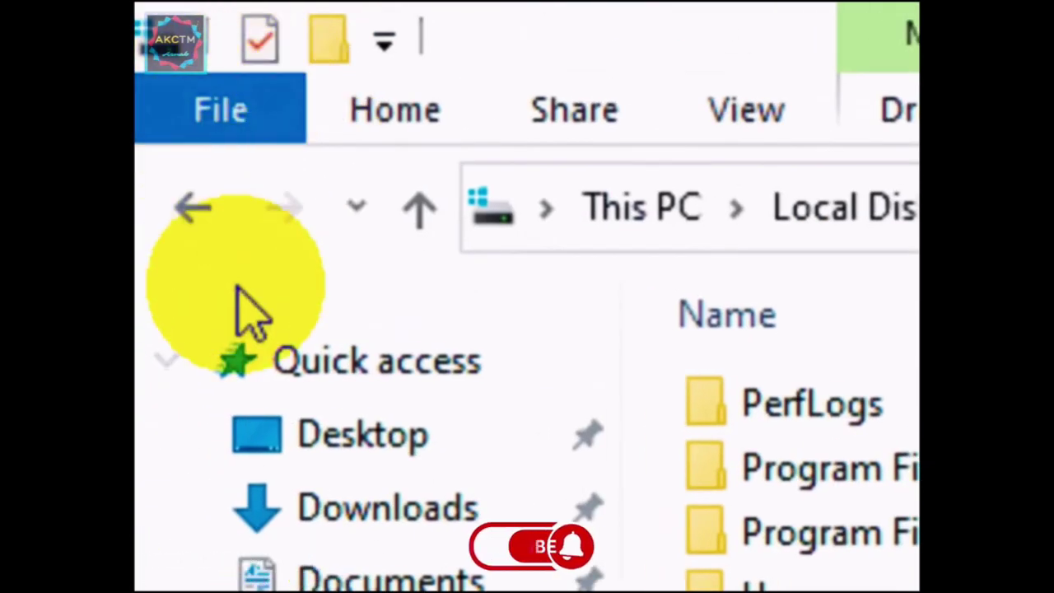
left_click(95, 133)
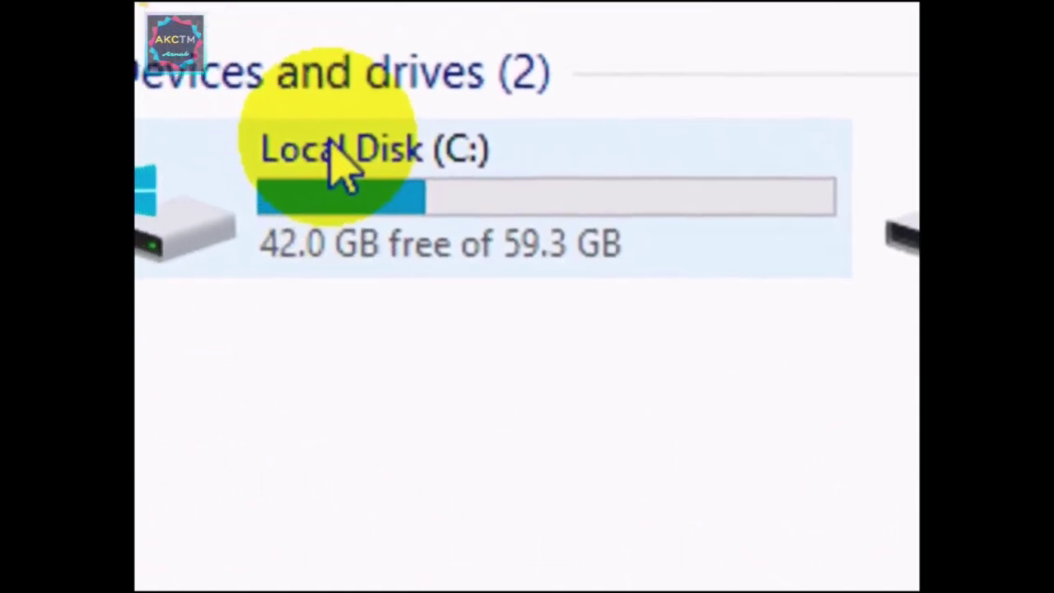
Rename Local Disk (C:) as "Win 10 OS 64 Bit".
mouse_move(367, 163)
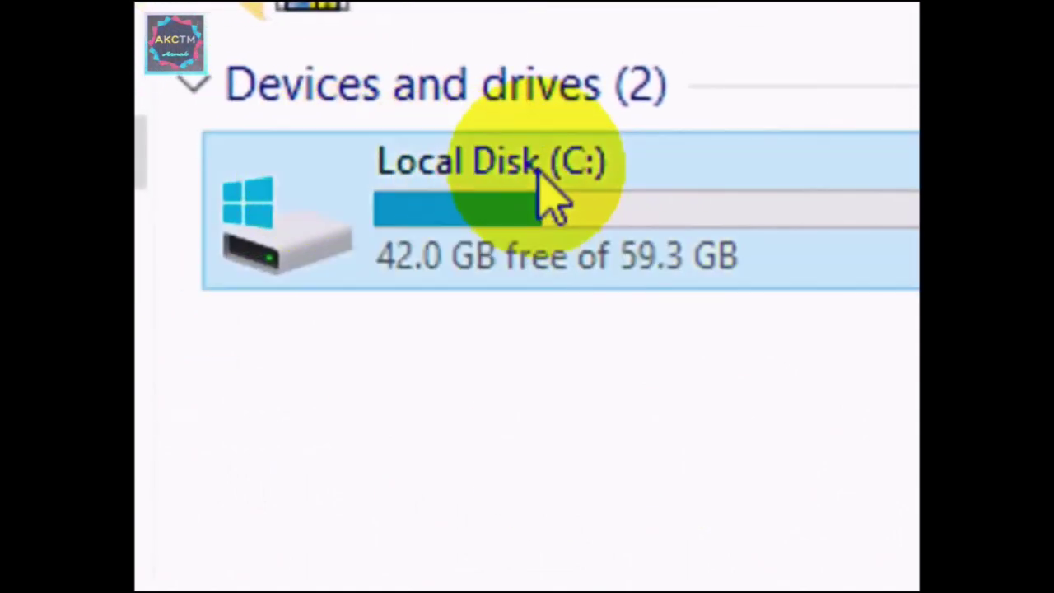
right_click(543, 181)
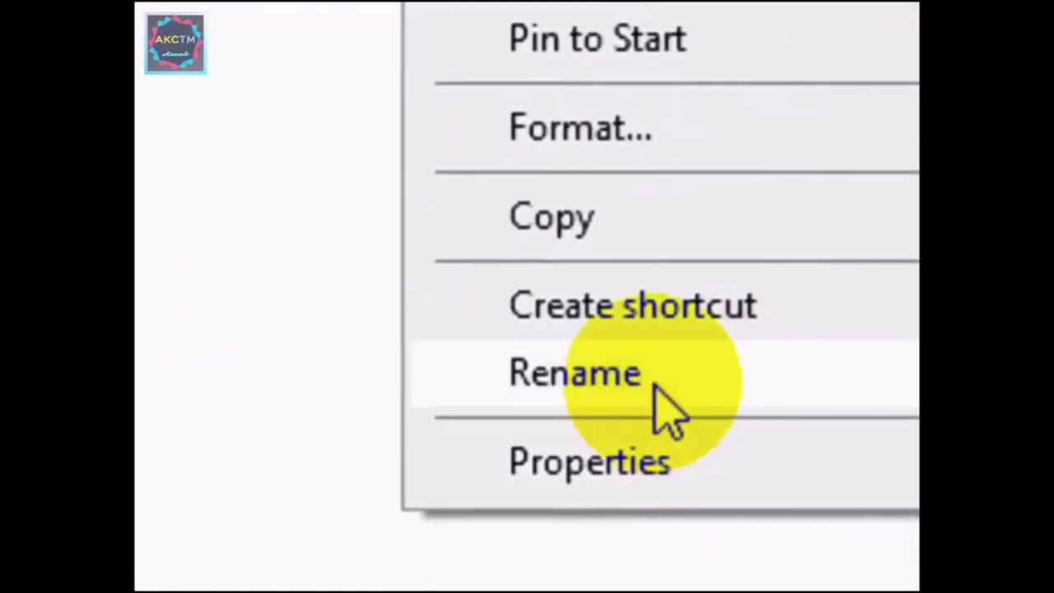
left_click(654, 386)
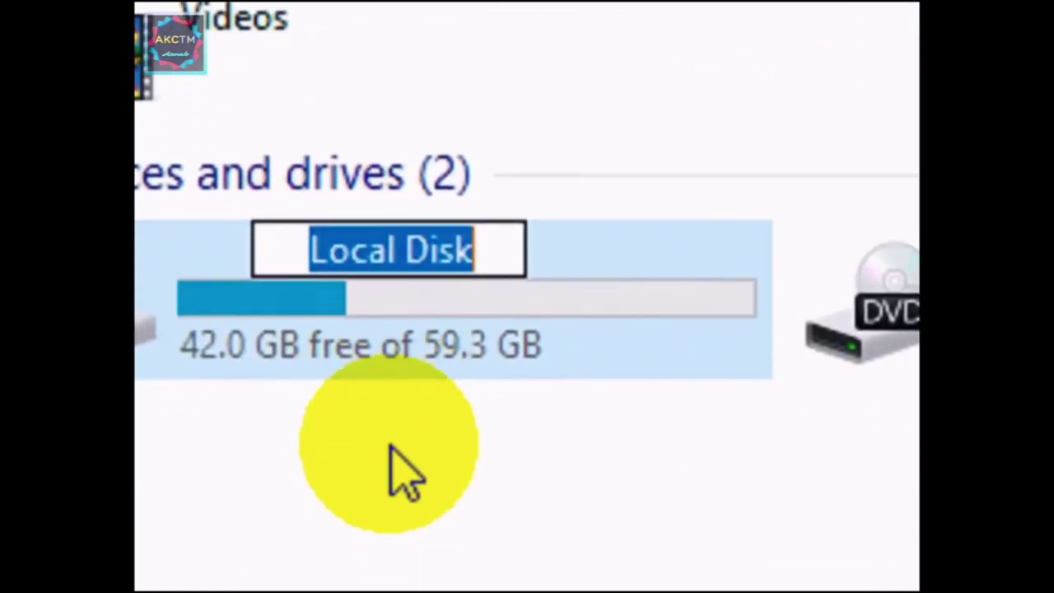
type("Win")
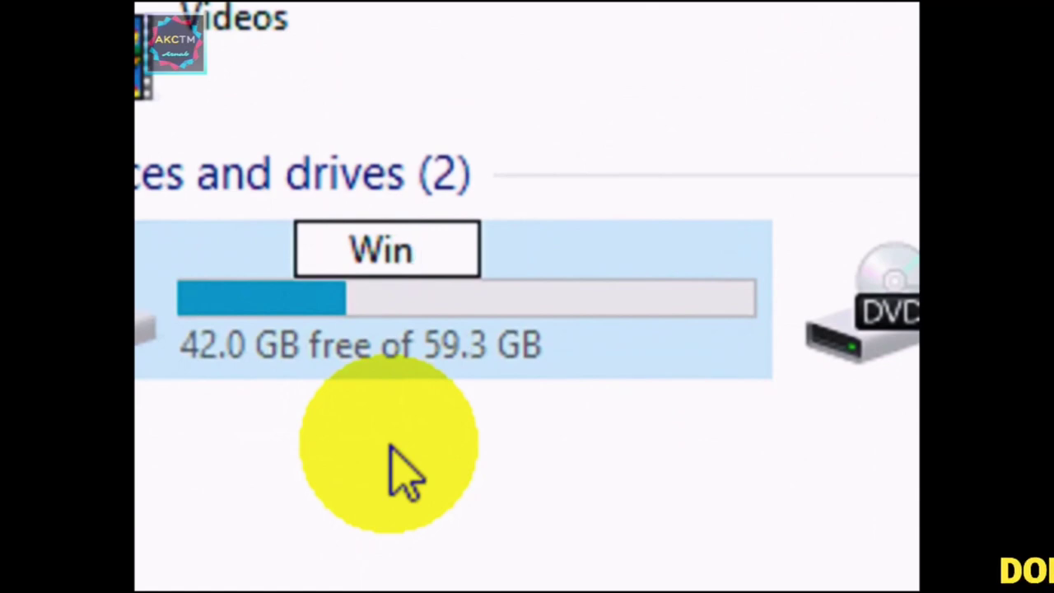
type(" 10")
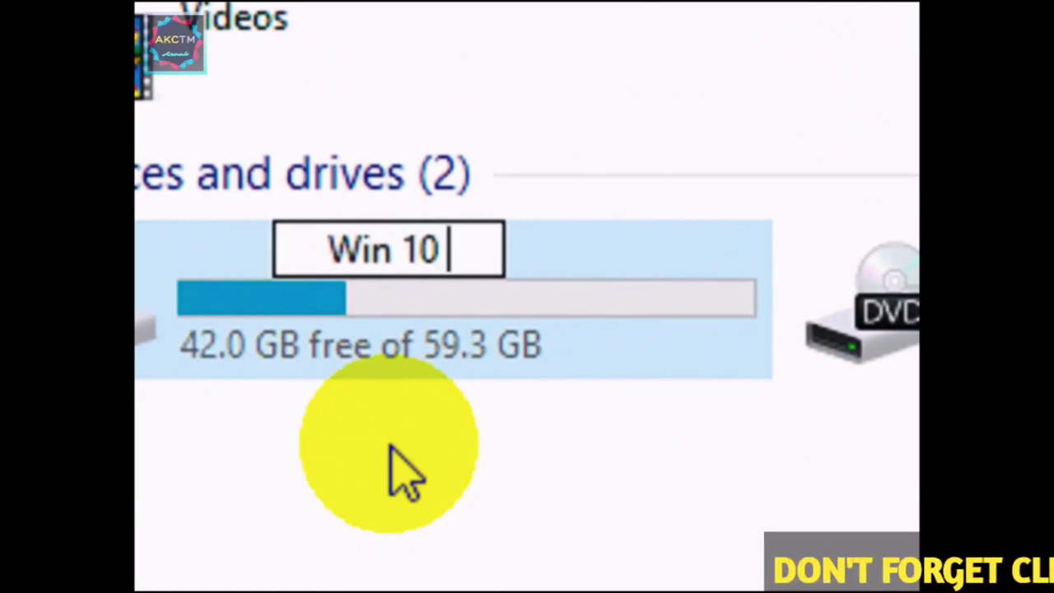
type(" OS")
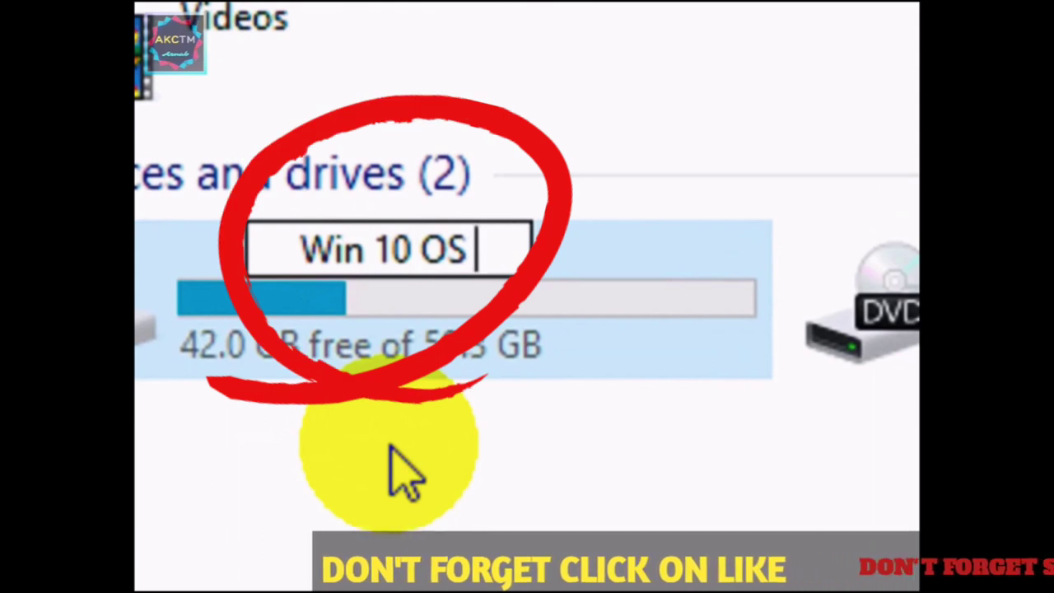
type(" 64")
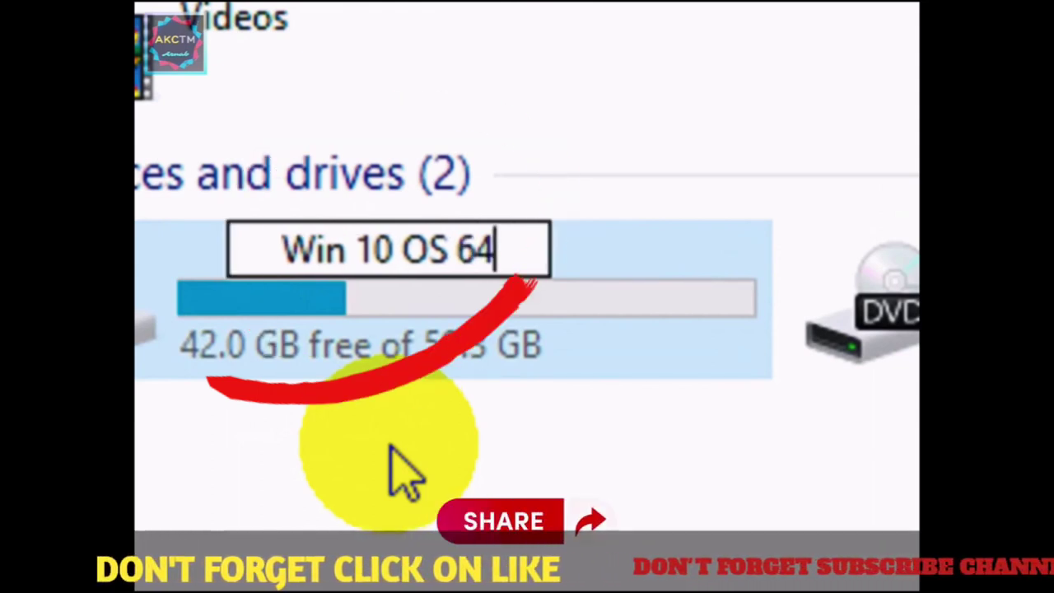
type(" Bit")
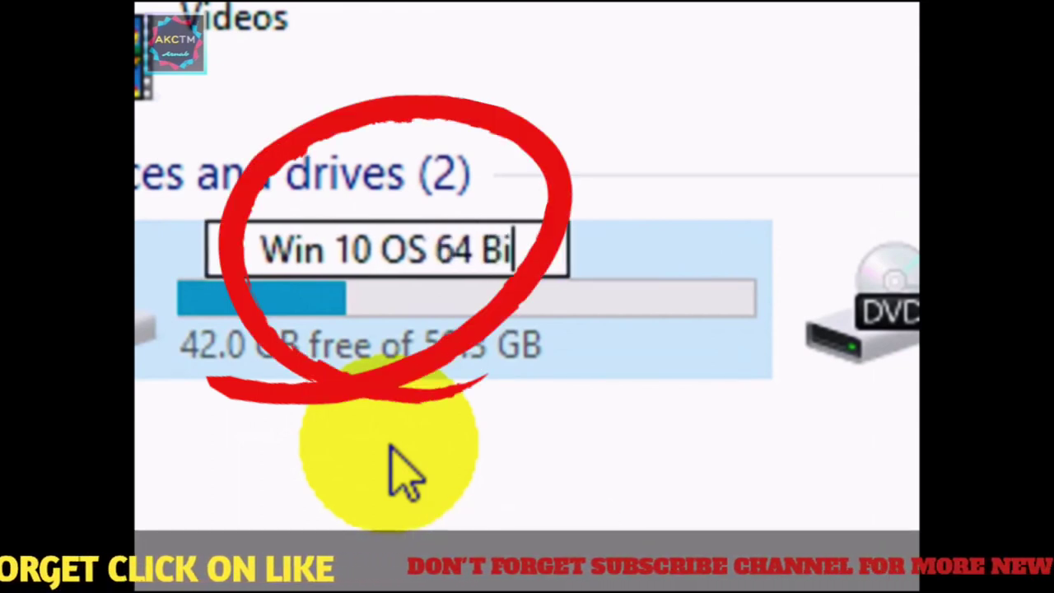